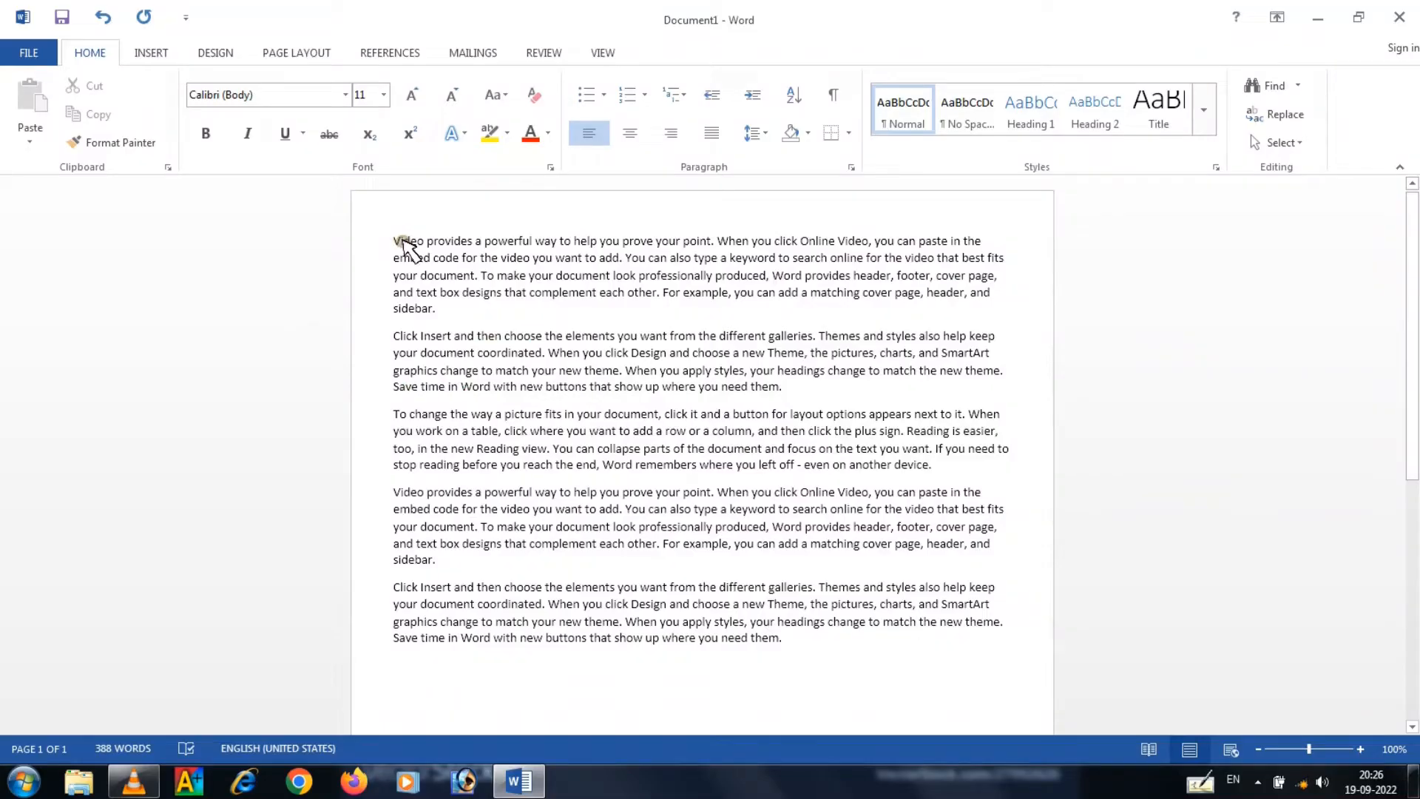
Cycle the letter case of the entire first paragraph through uppercase and lowercase, ending with sentence case.
{"action": "left_click_drag", "start_coordinate": [403, 242], "coordinate": [446, 320]}
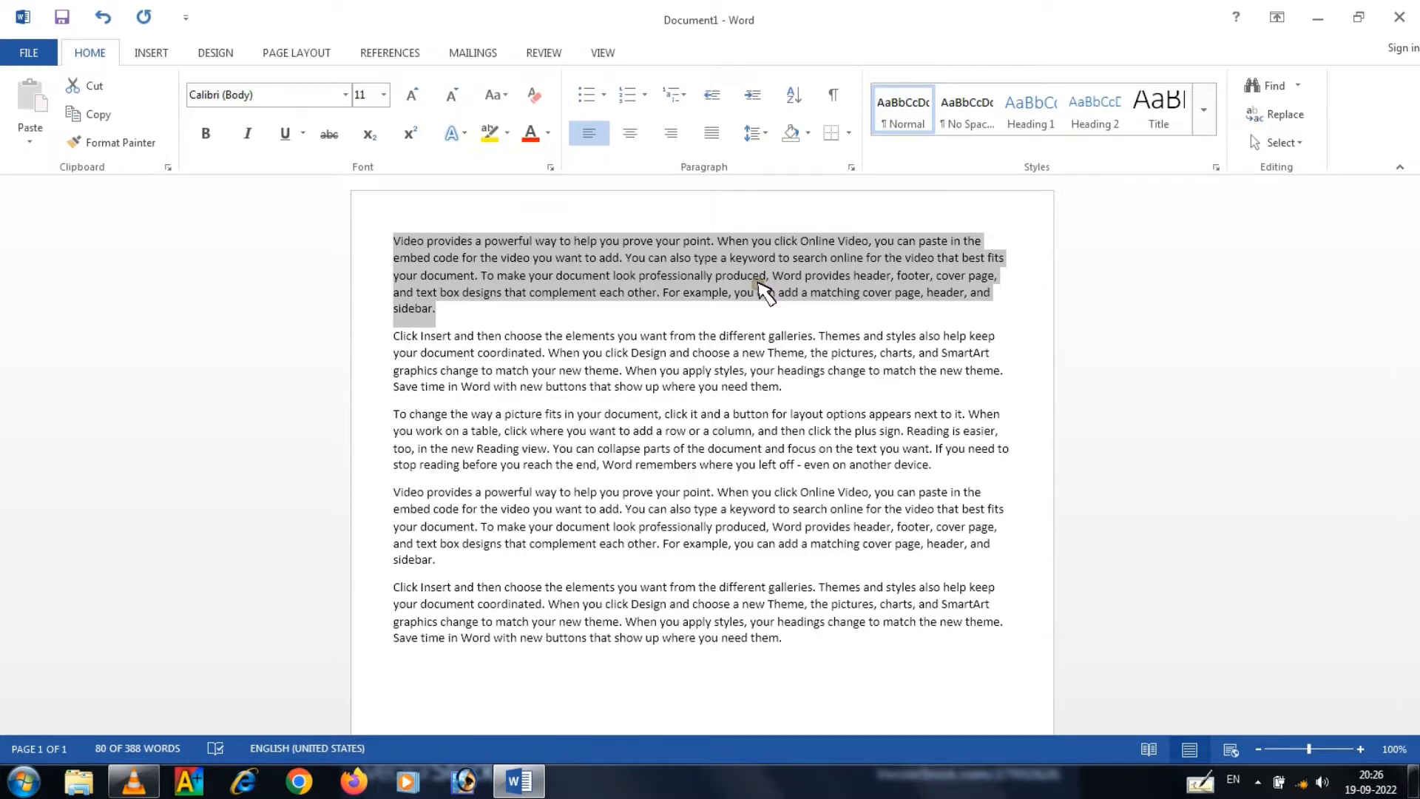
{"action": "key", "text": "shift+F3"}
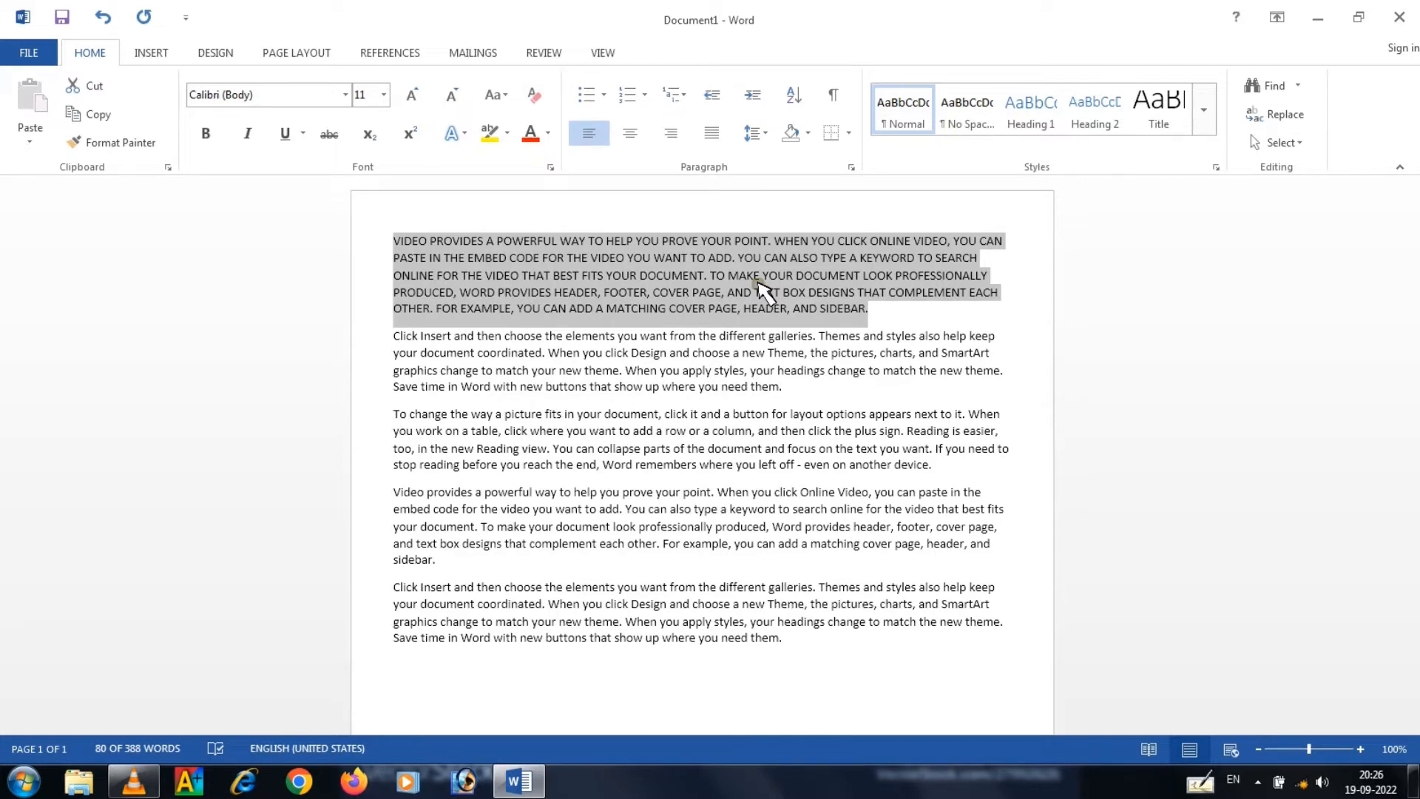
{"action": "key", "text": "shift+F3"}
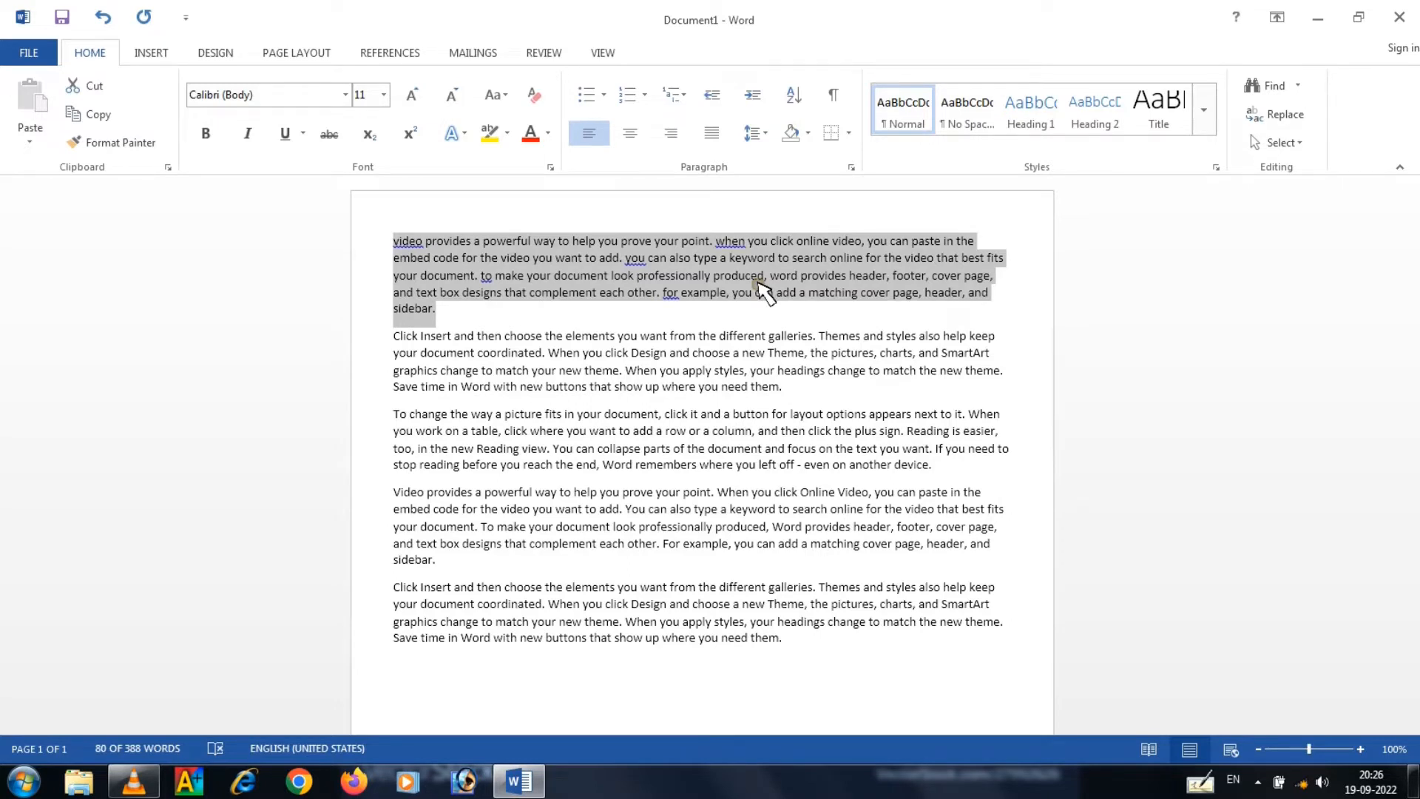
{"action": "key", "text": "shift+F3"}
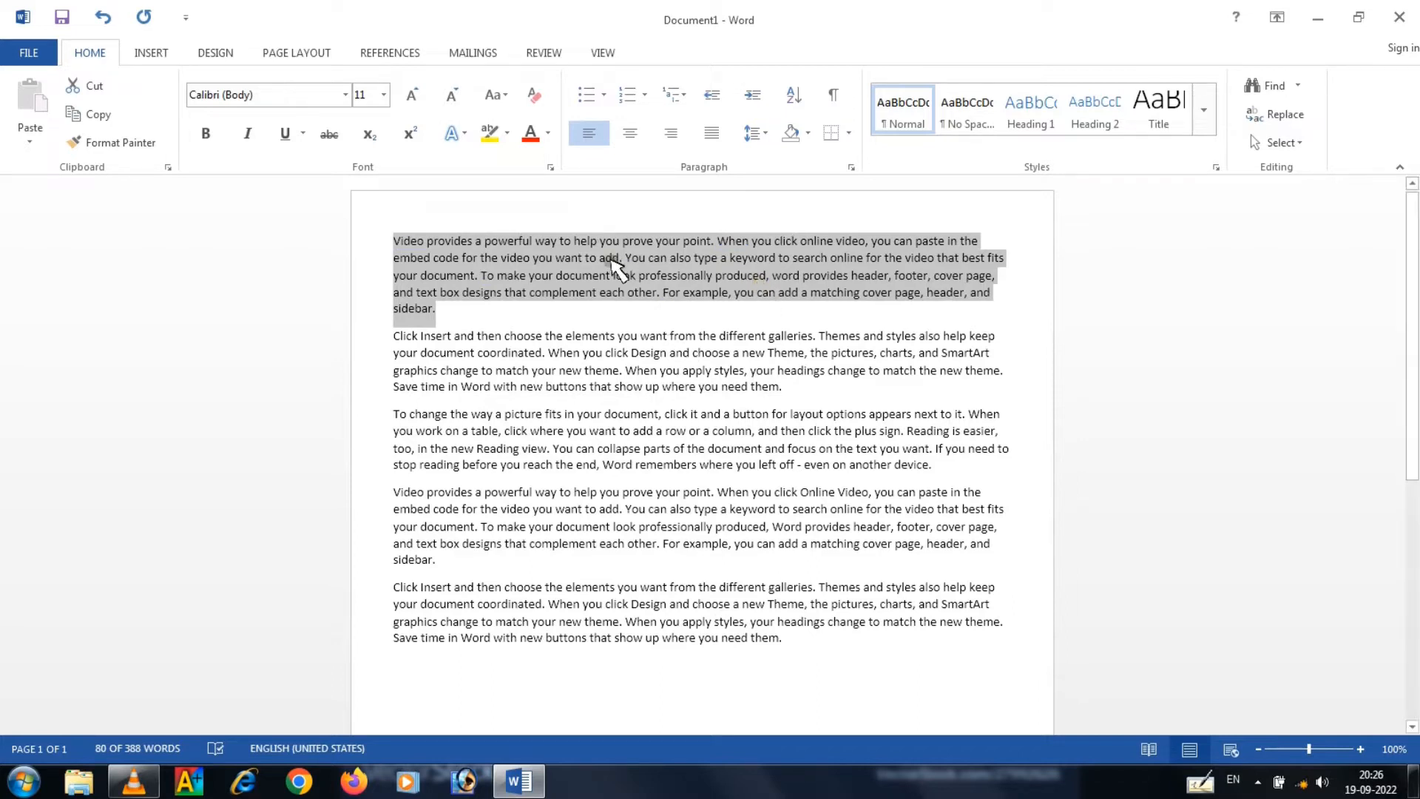
Cycle the letter case of the word "powerful" in the first sentence until it is lowercase again.
{"action": "left_click", "coordinate": [534, 241]}
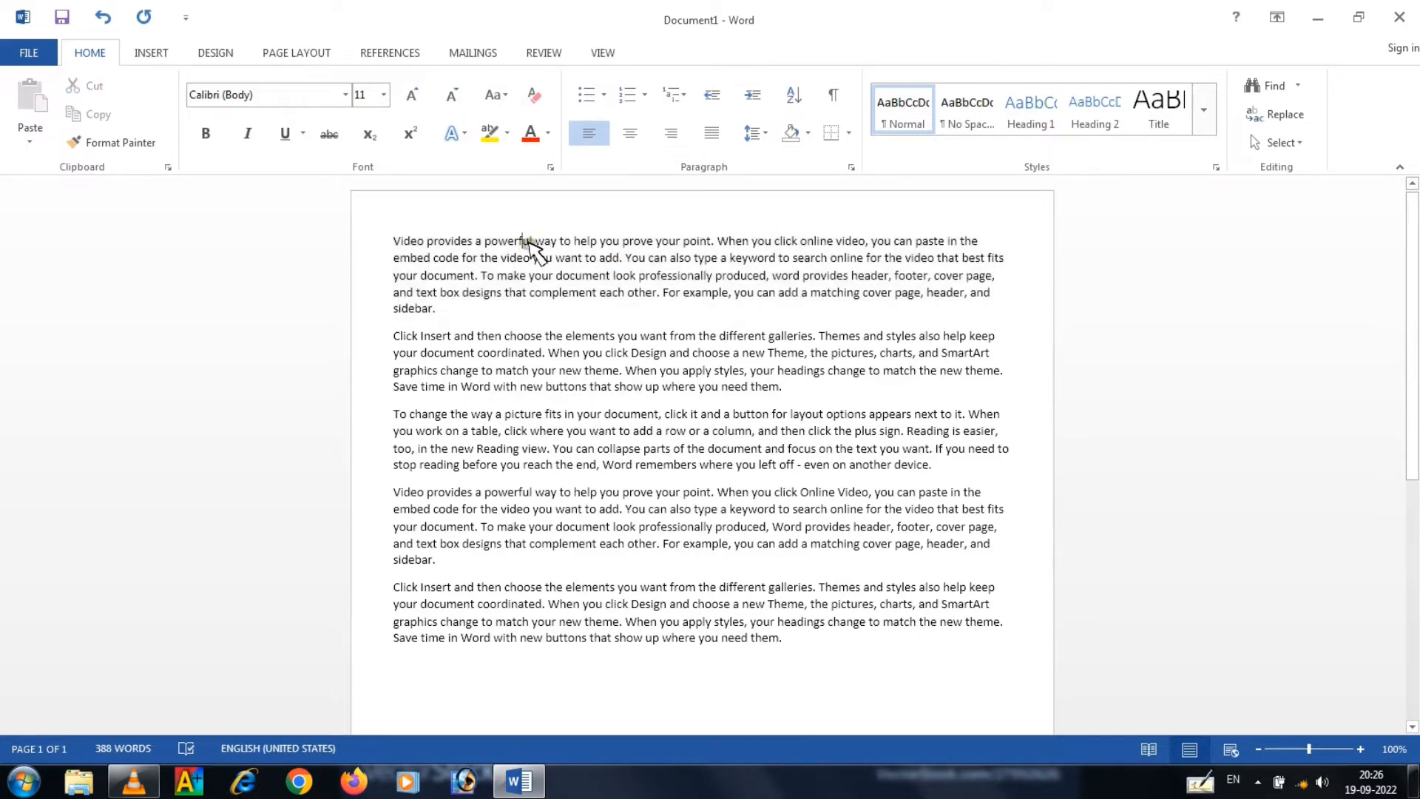
{"action": "double_click", "coordinate": [534, 241]}
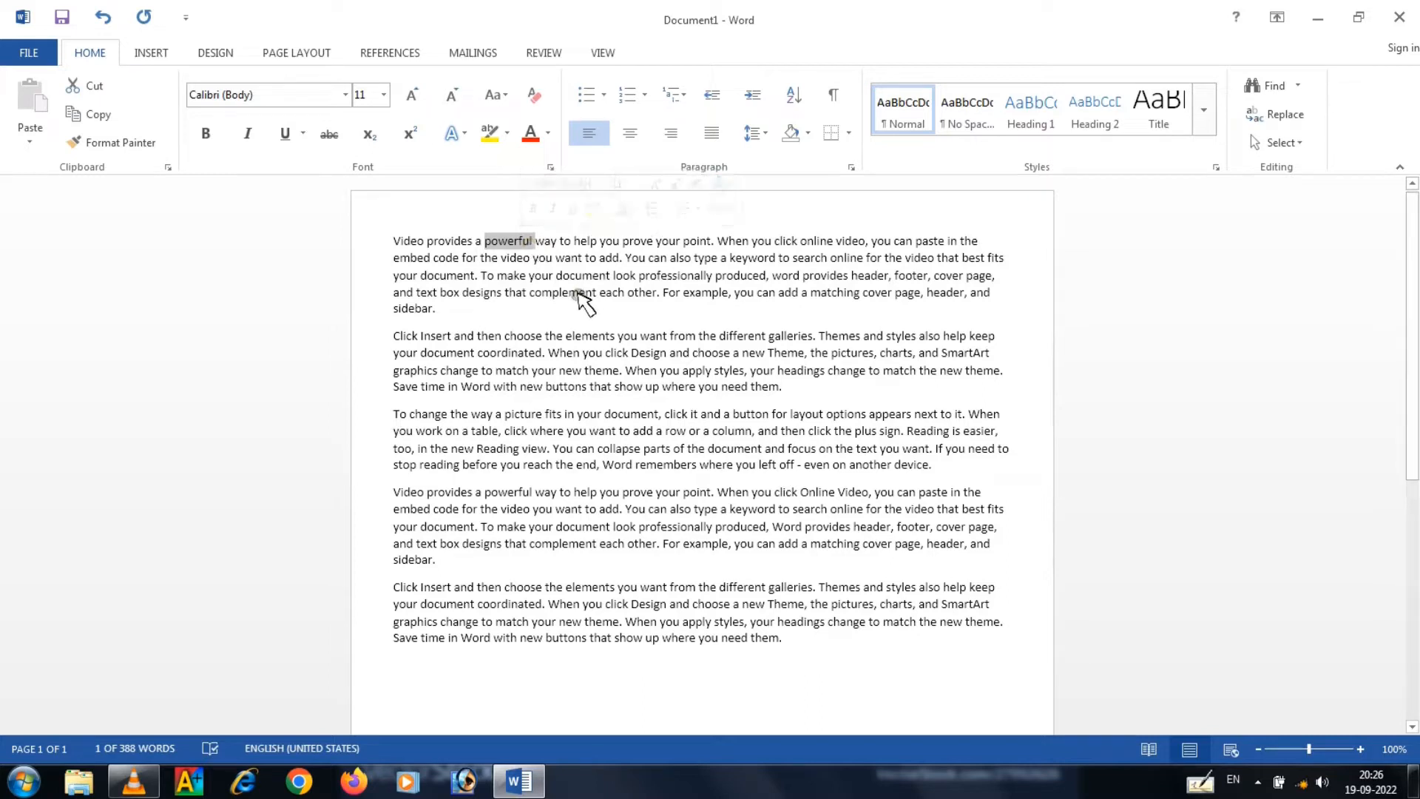
{"action": "key", "text": "shift+F3"}
{"action": "key", "text": "shift+F3"}
{"action": "key", "text": "shift+F3"}
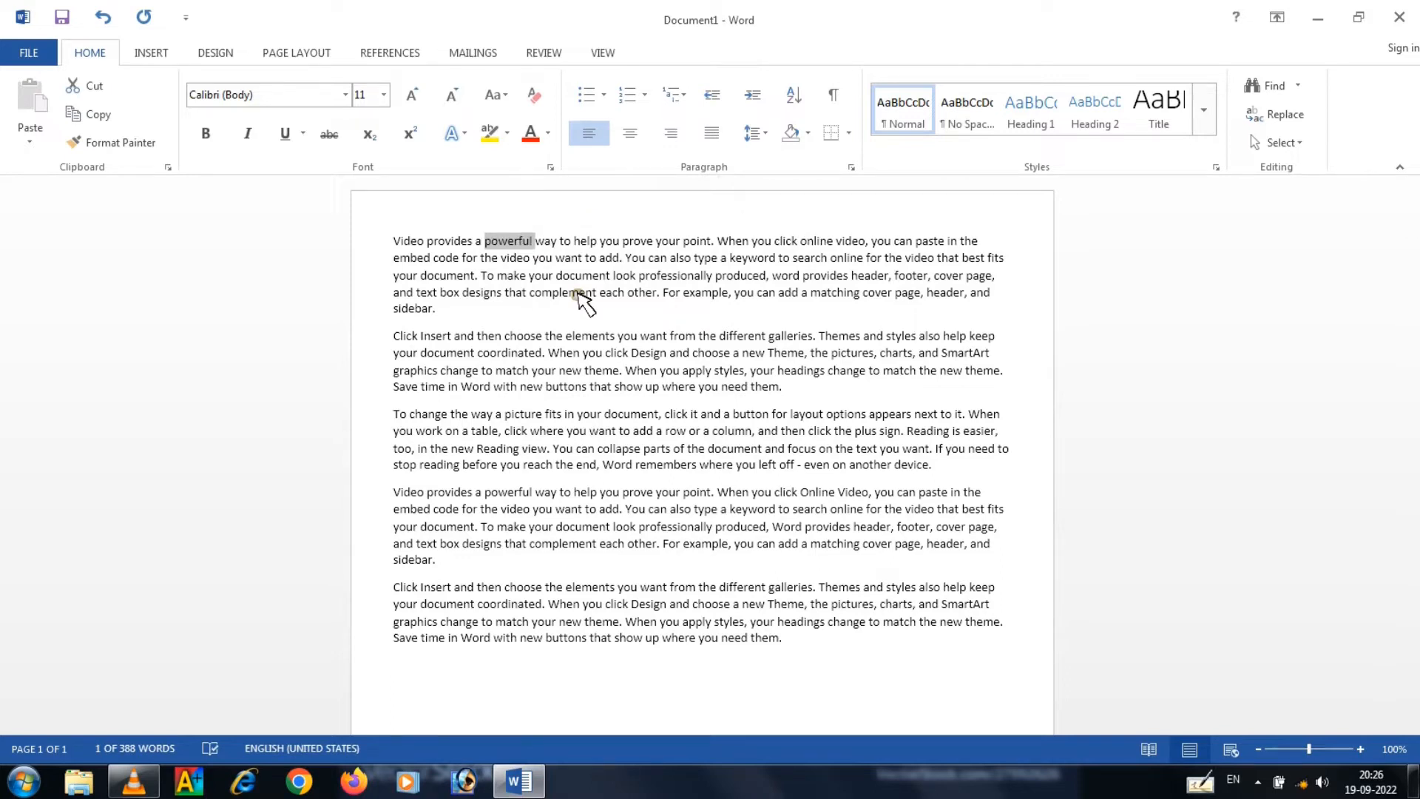
Add a full-width horizontal line below the first paragraph using three hyphens on a new line.
{"action": "left_click", "coordinate": [459, 323]}
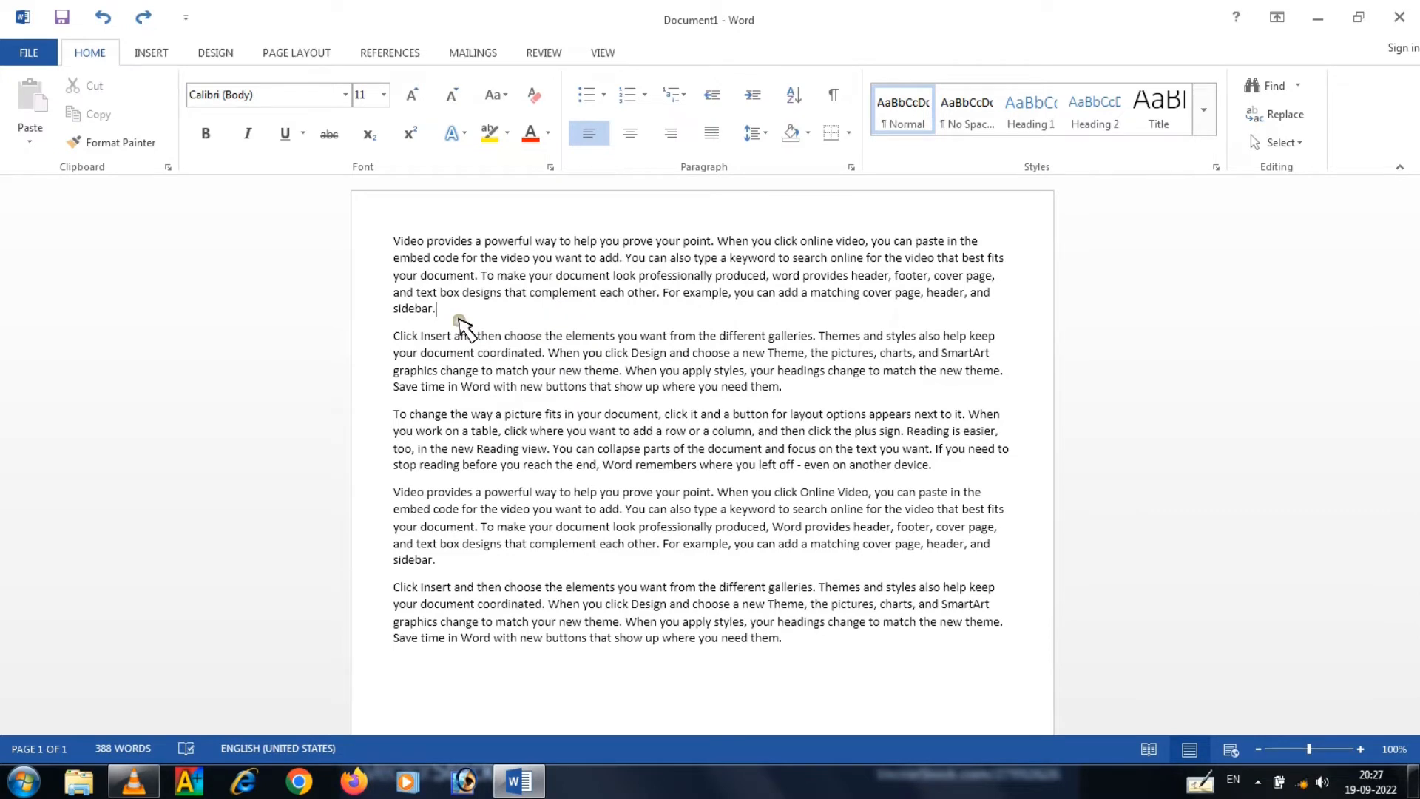
{"action": "key", "text": "Return"}
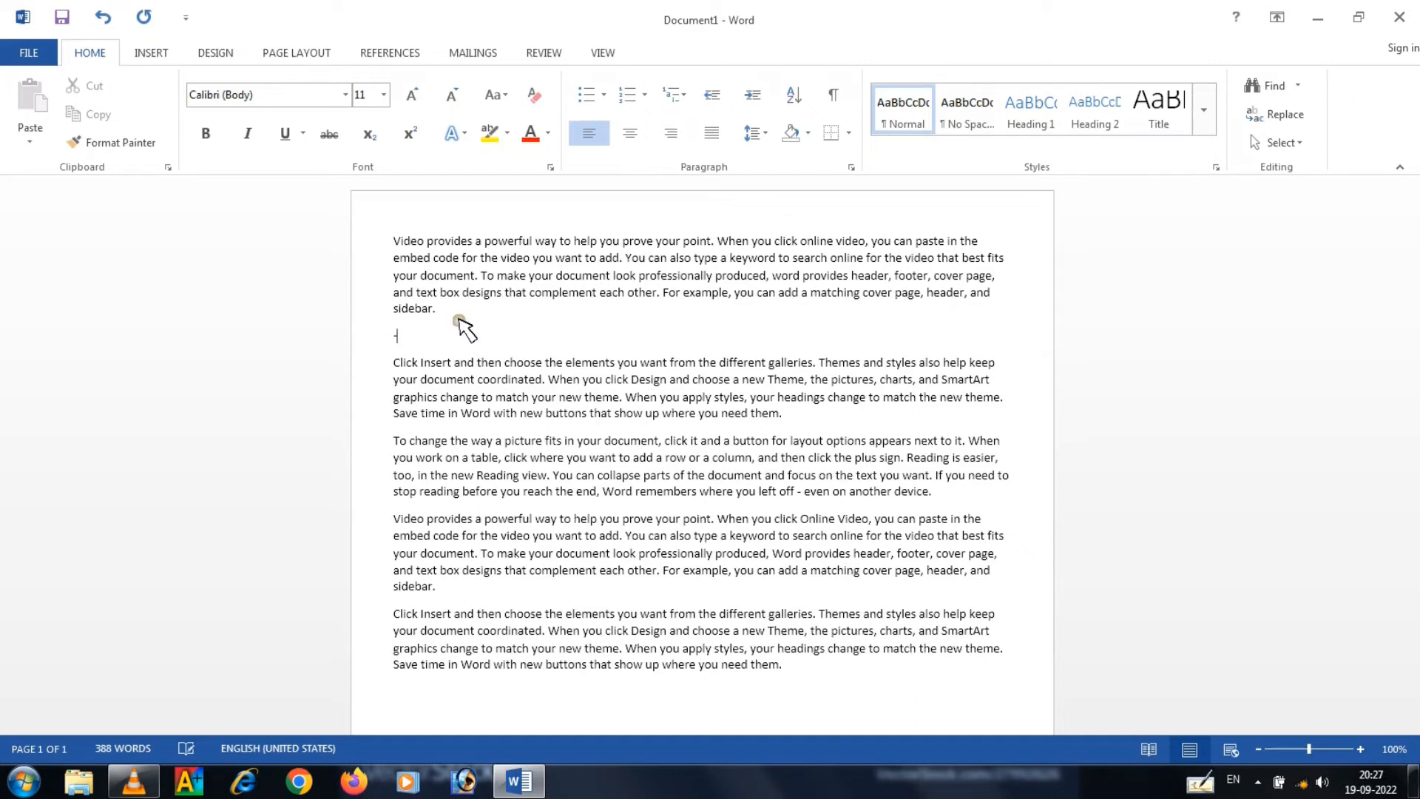
{"action": "type", "text": "---"}
{"action": "key", "text": "Return"}
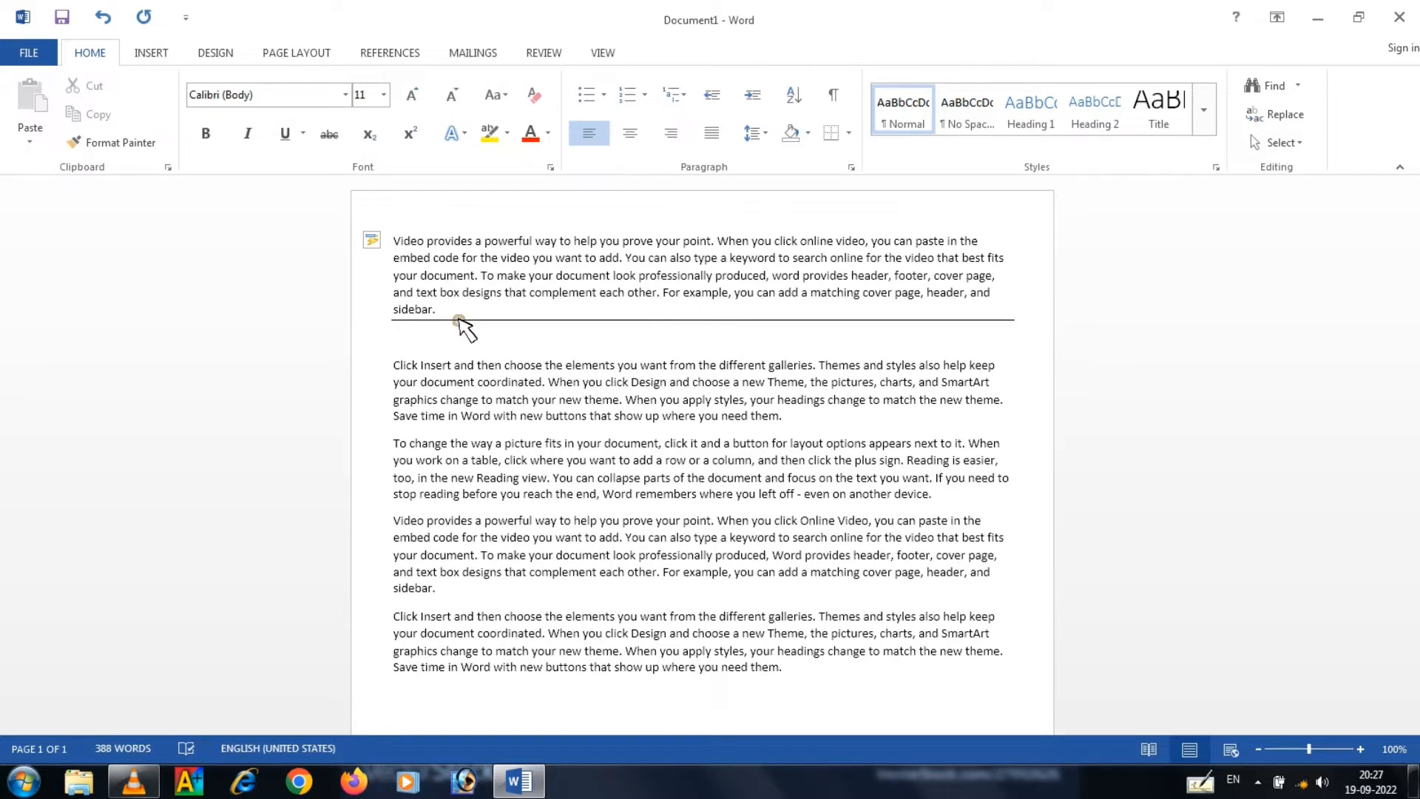
Remove the horizontal line below the first paragraph by setting its border to No Border.
{"action": "left_click", "coordinate": [460, 326]}
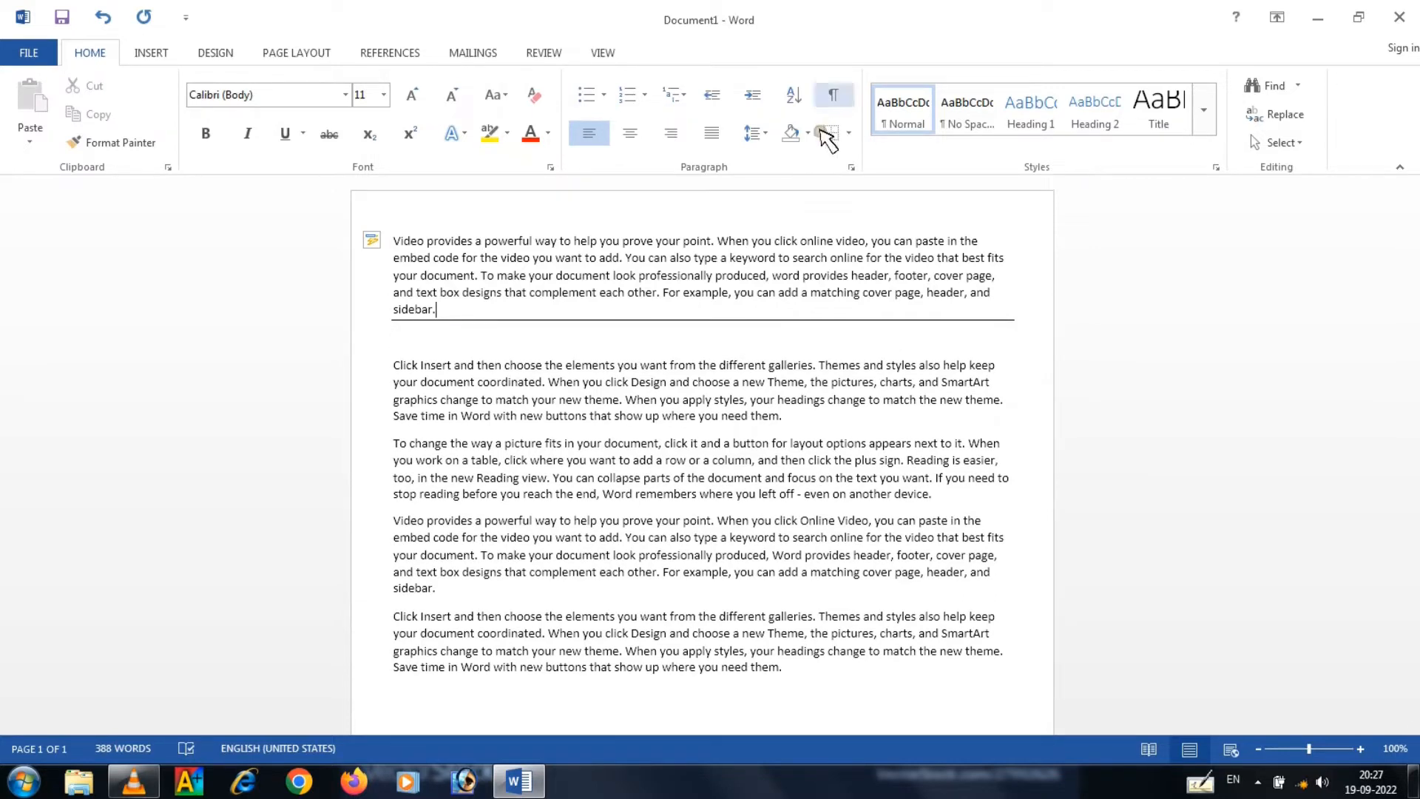
{"action": "left_click", "coordinate": [849, 135]}
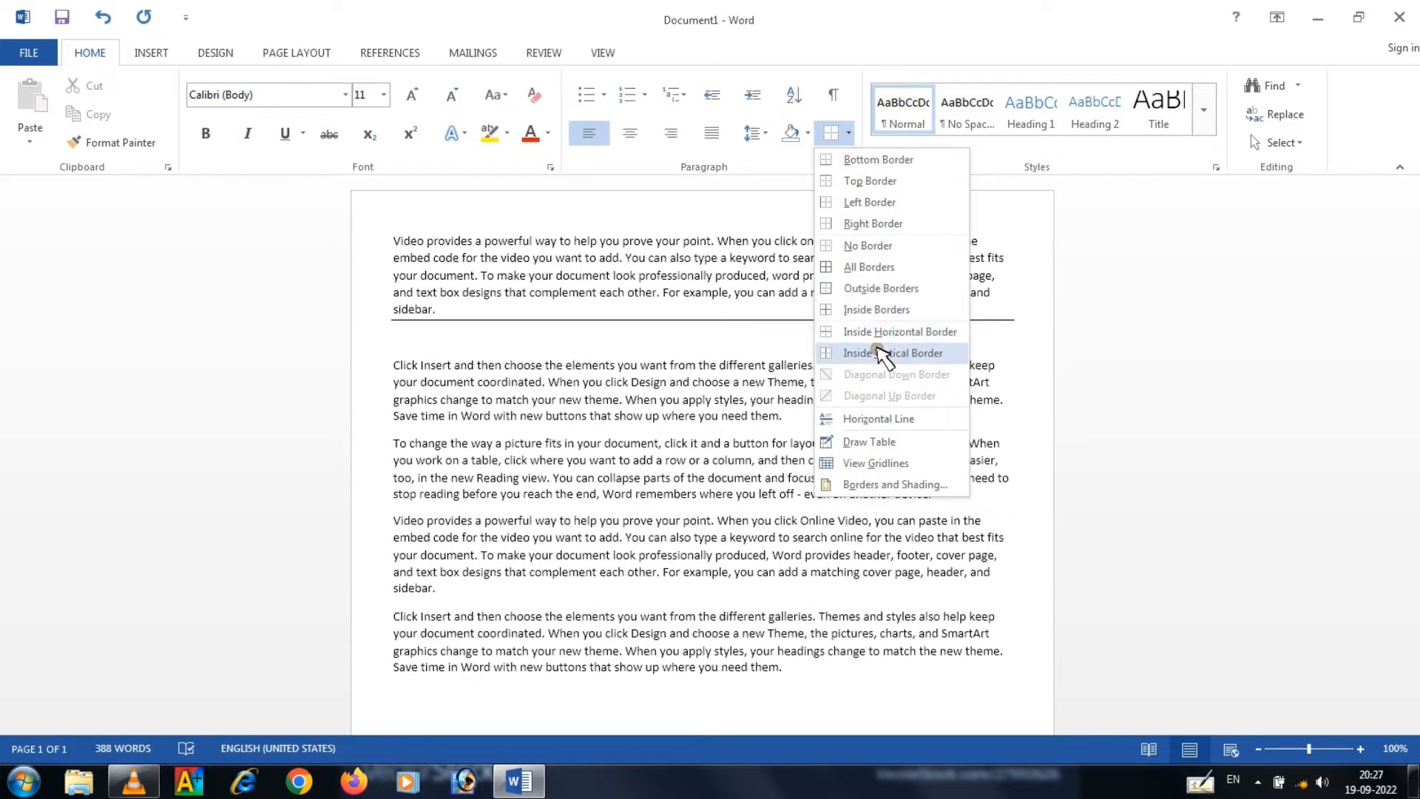
{"action": "left_click", "coordinate": [888, 248]}
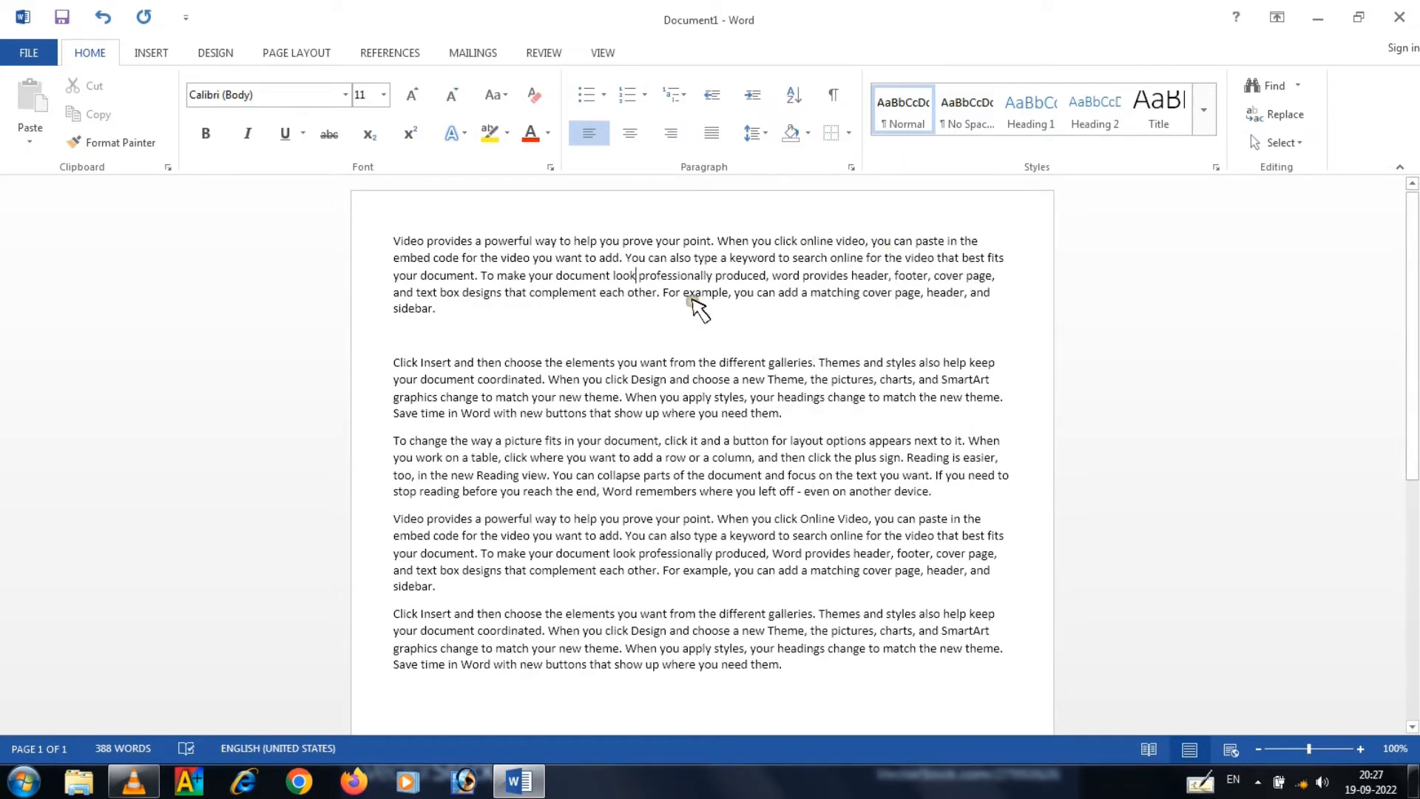
Delete "make your document look" backwards, character by character, in the first paragraph and undo the deletion.
{"action": "key", "text": "BackSpace"}
{"action": "key", "text": "BackSpace"}
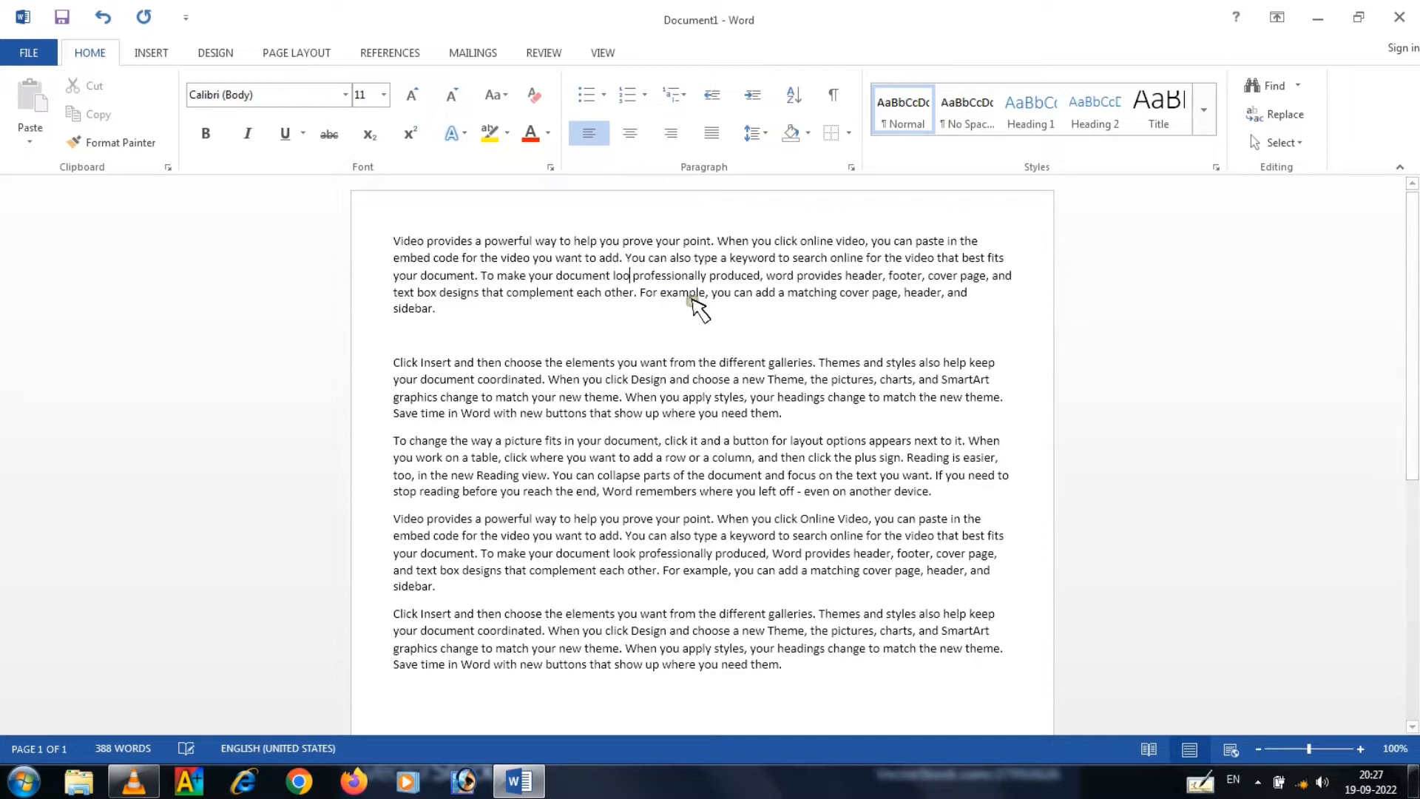
{"action": "key", "text": "BackSpace"}
{"action": "key", "text": "BackSpace"}
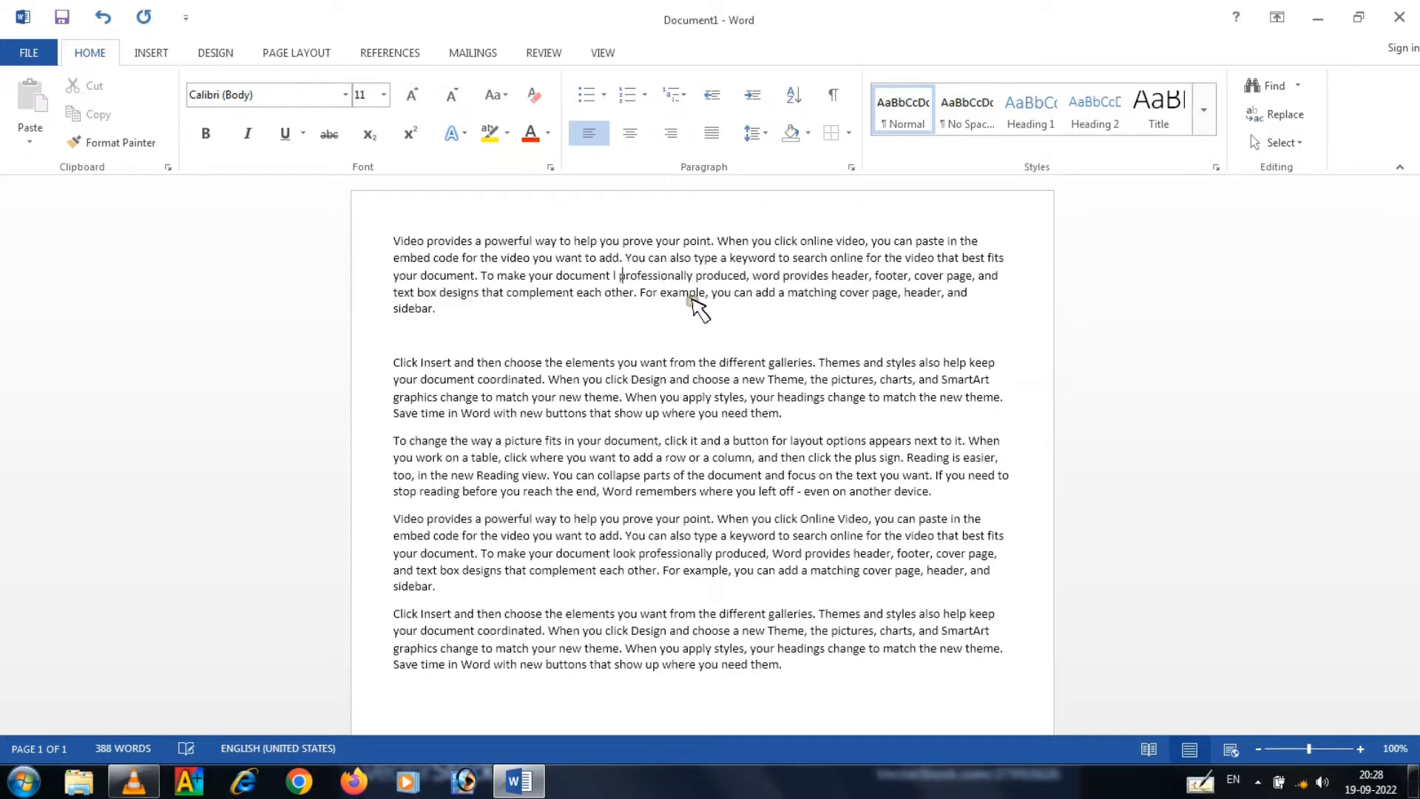
{"action": "key", "text": "BackSpace"}
{"action": "key", "text": "BackSpace"}
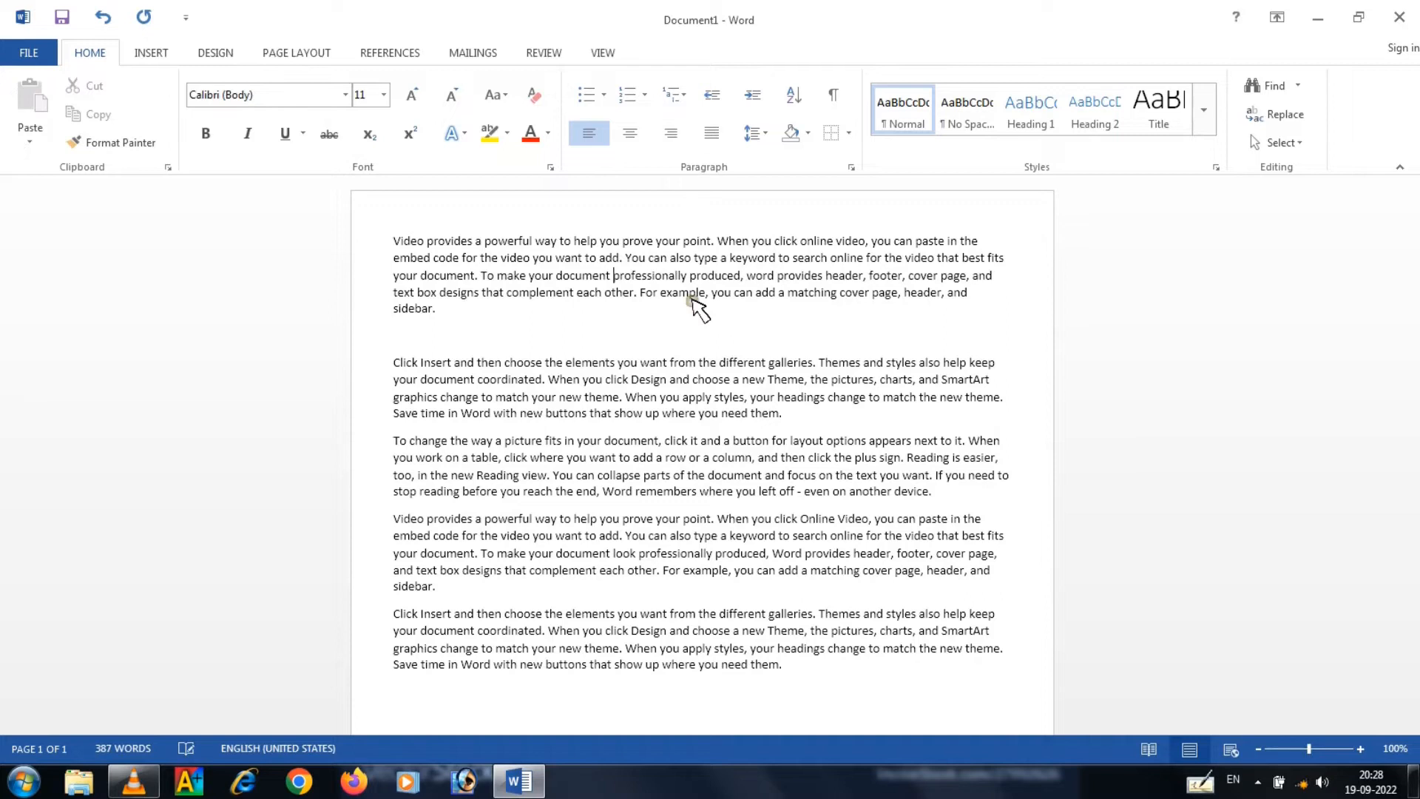
{"action": "key", "text": "BackSpace"}
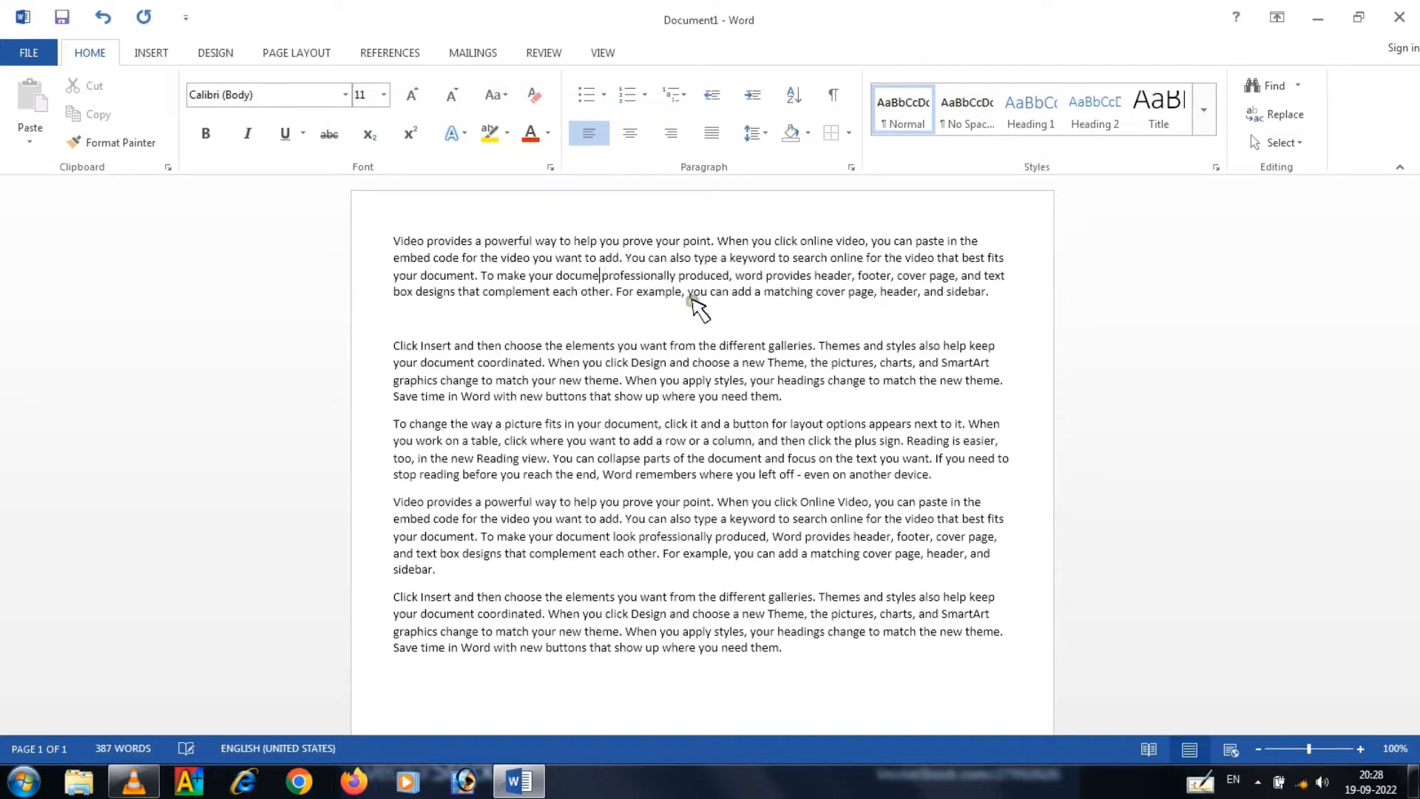
{"action": "key", "text": "BackSpace"}
{"action": "key", "text": "BackSpace"}
{"action": "key", "text": "BackSpace"}
{"action": "key", "text": "BackSpace"}
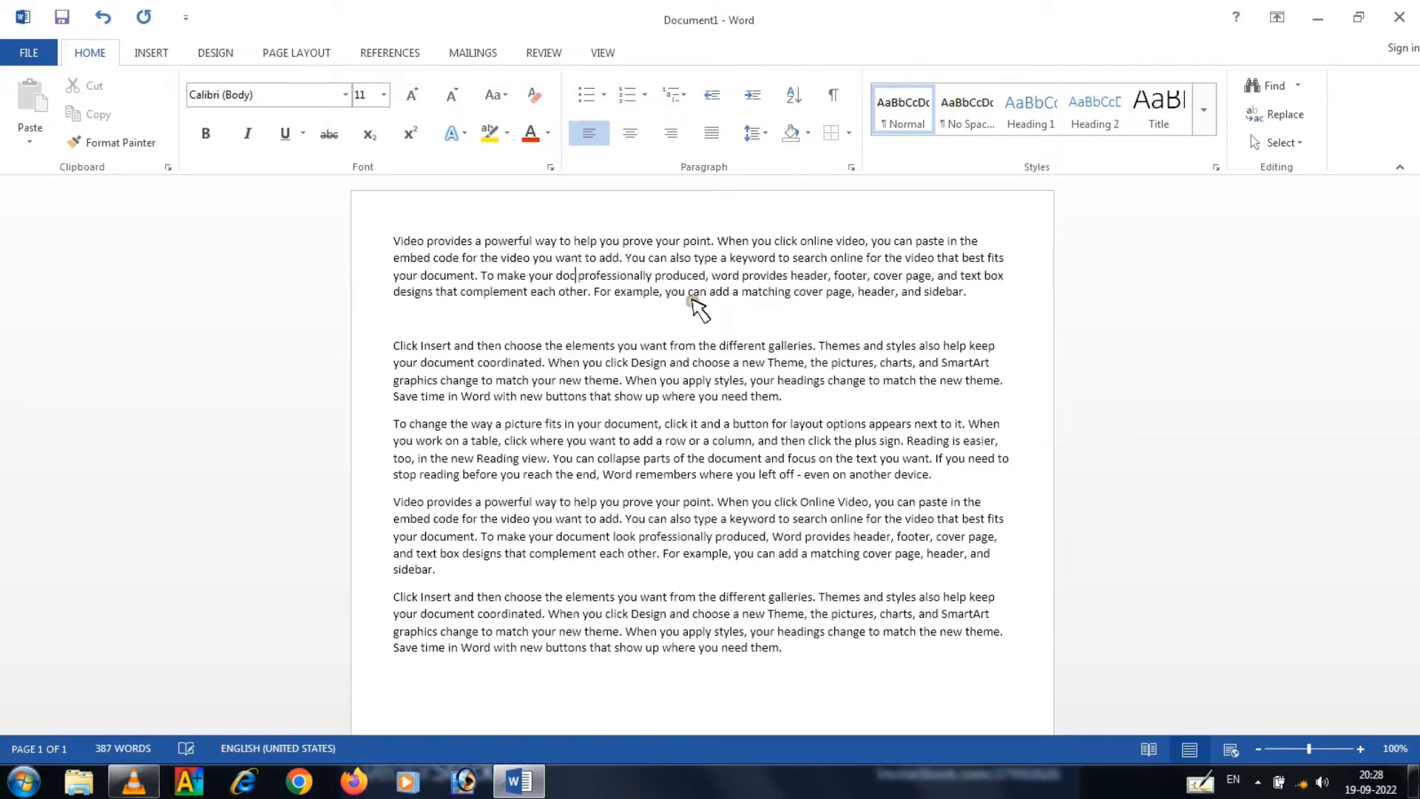
{"action": "key", "text": "BackSpace"}
{"action": "key", "text": "BackSpace"}
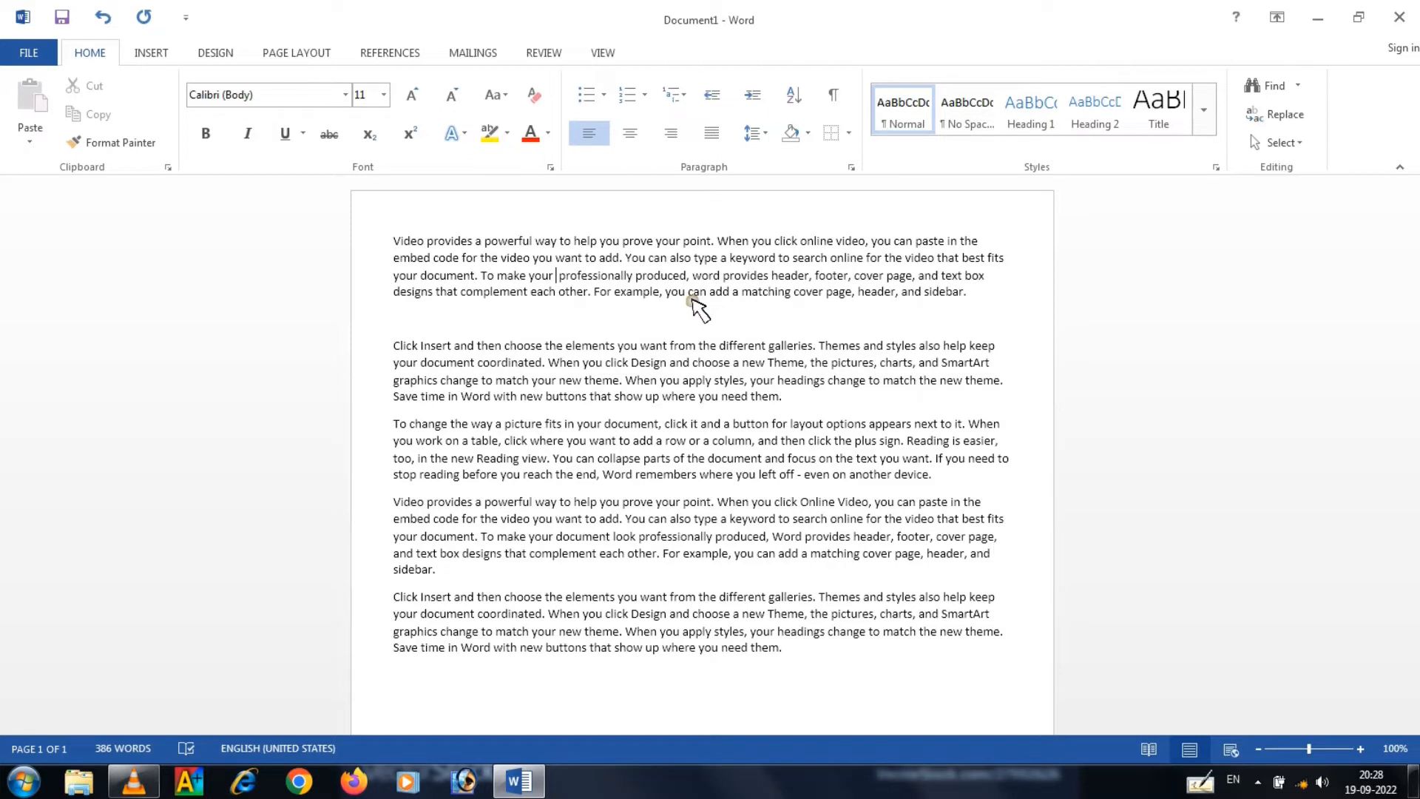
{"action": "key", "text": "BackSpace"}
{"action": "key", "text": "BackSpace"}
{"action": "key", "text": "BackSpace"}
{"action": "key", "text": "BackSpace"}
{"action": "key", "text": "BackSpace"}
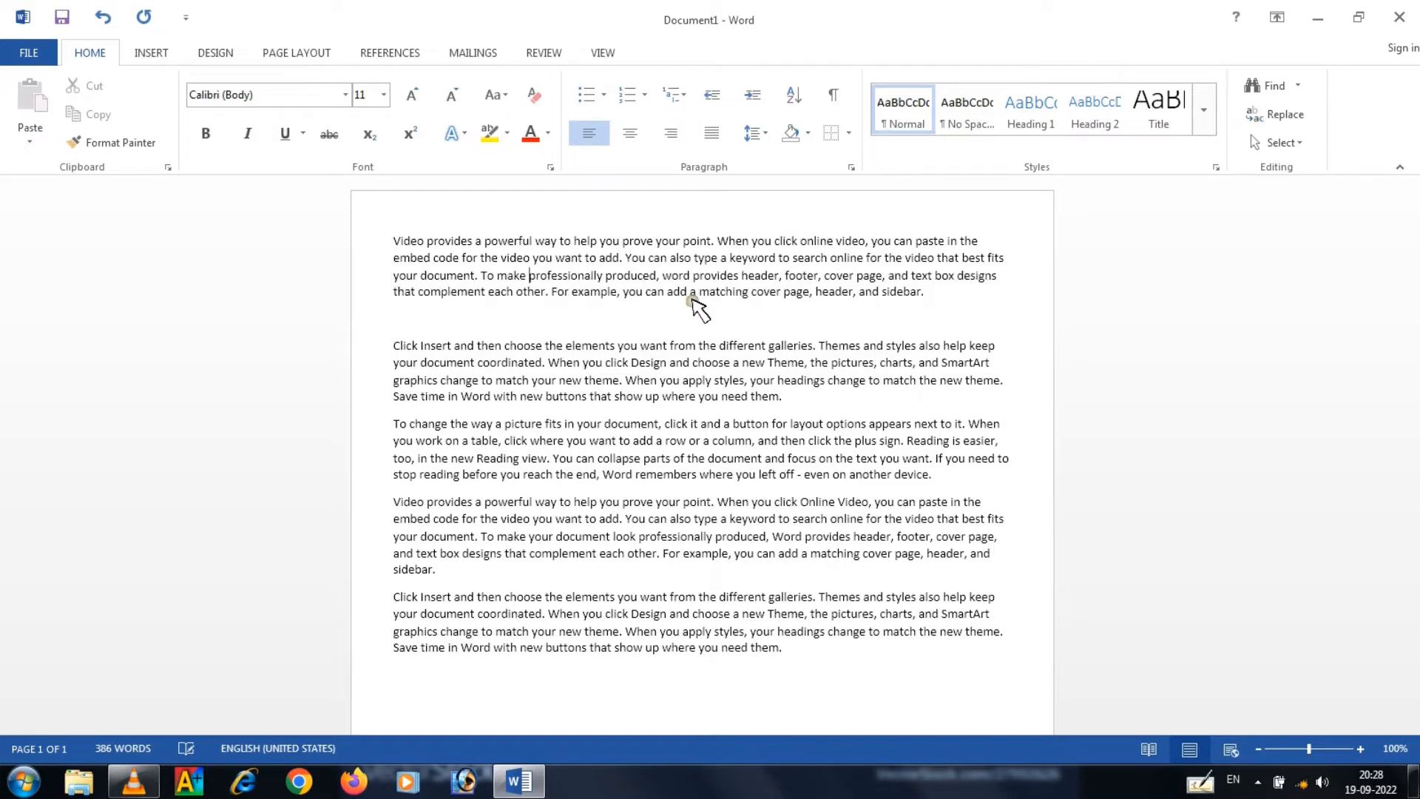
{"action": "key", "text": "BackSpace"}
{"action": "key", "text": "BackSpace"}
{"action": "key", "text": "BackSpace"}
{"action": "key", "text": "BackSpace"}
{"action": "key", "text": "BackSpace"}
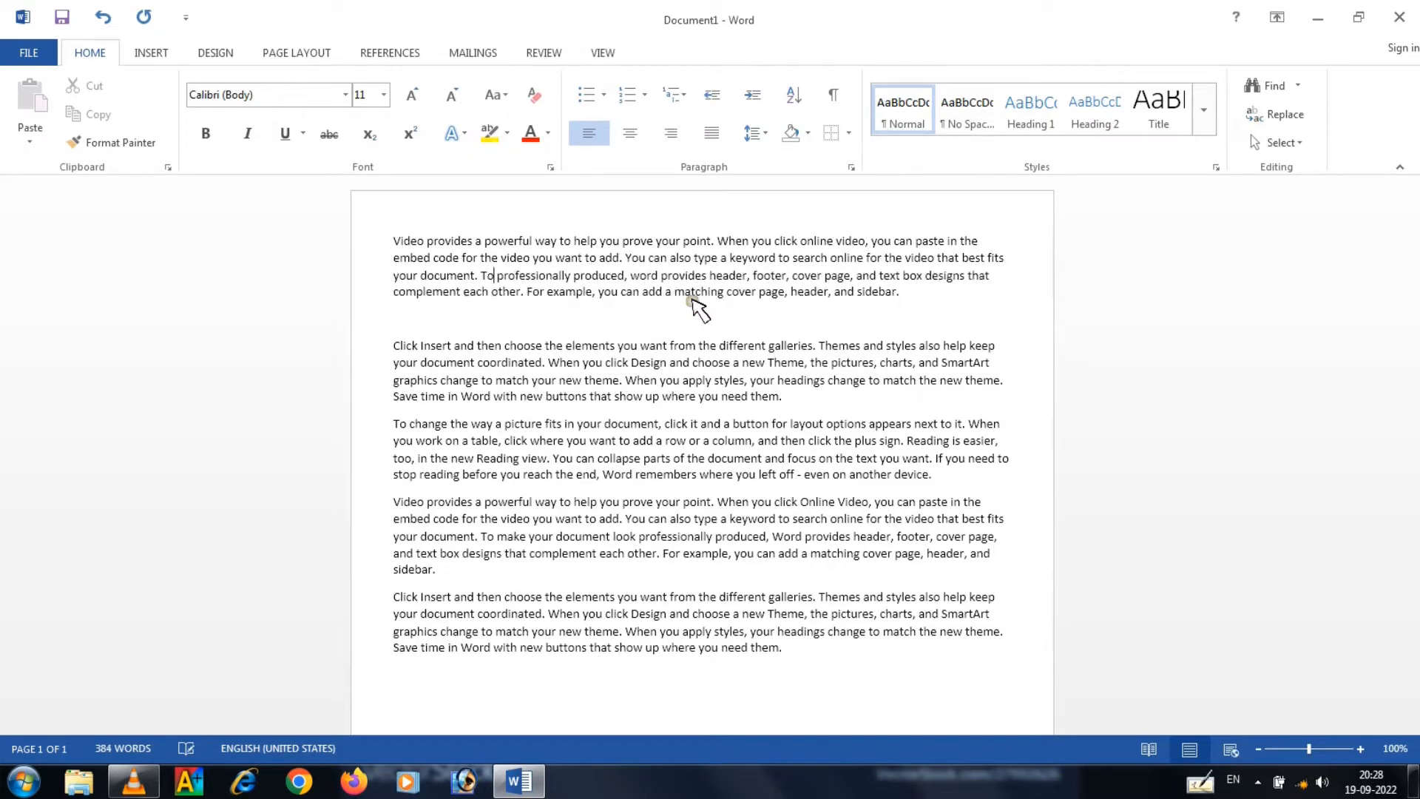
{"action": "key", "text": "ctrl+z"}
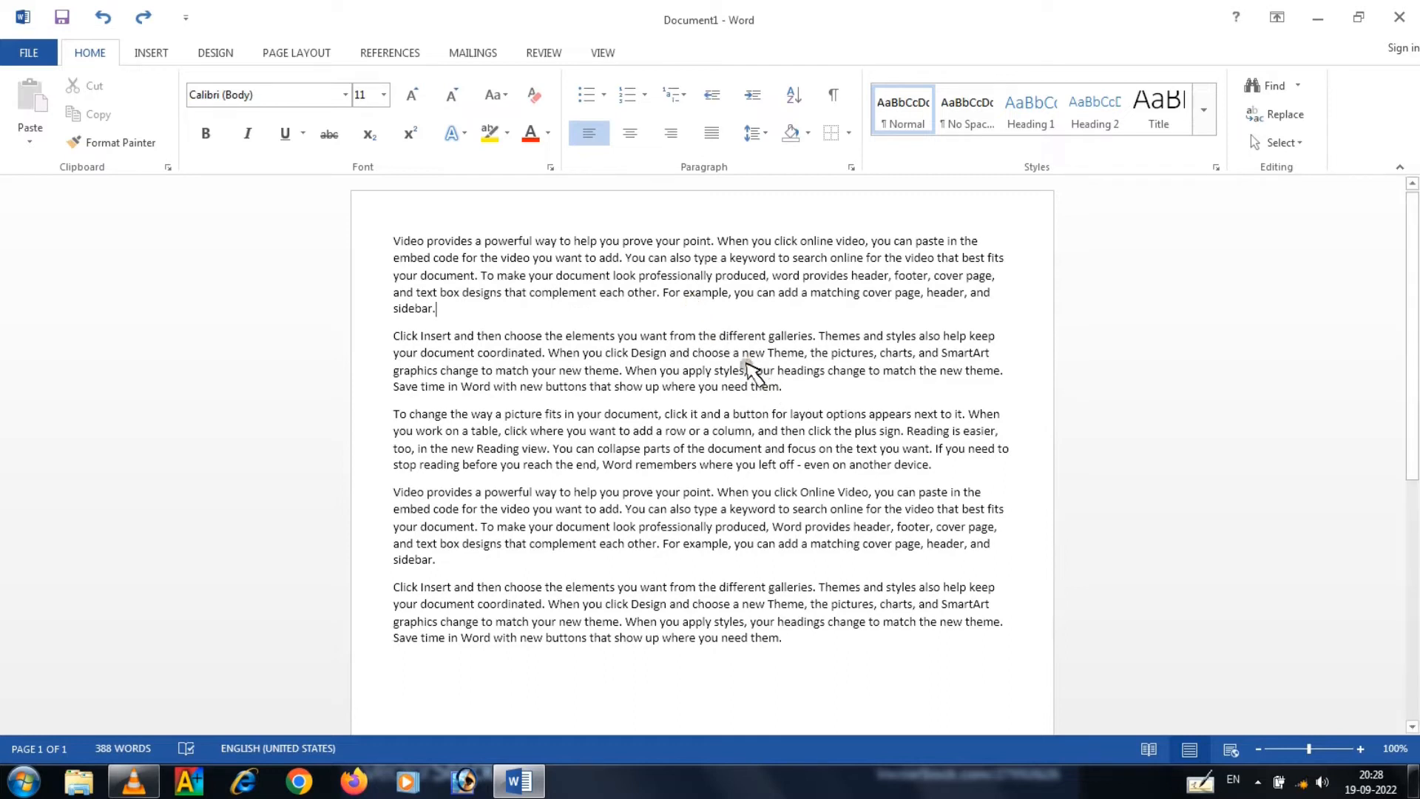
Delete whole words forward from the beginning of the second paragraph, starting with "Click".
{"action": "left_click", "coordinate": [618, 337]}
{"action": "key", "text": "ctrl+Delete"}
{"action": "key", "text": "ctrl+Delete"}
{"action": "key", "text": "ctrl+Delete"}
{"action": "key", "text": "ctrl+Delete"}
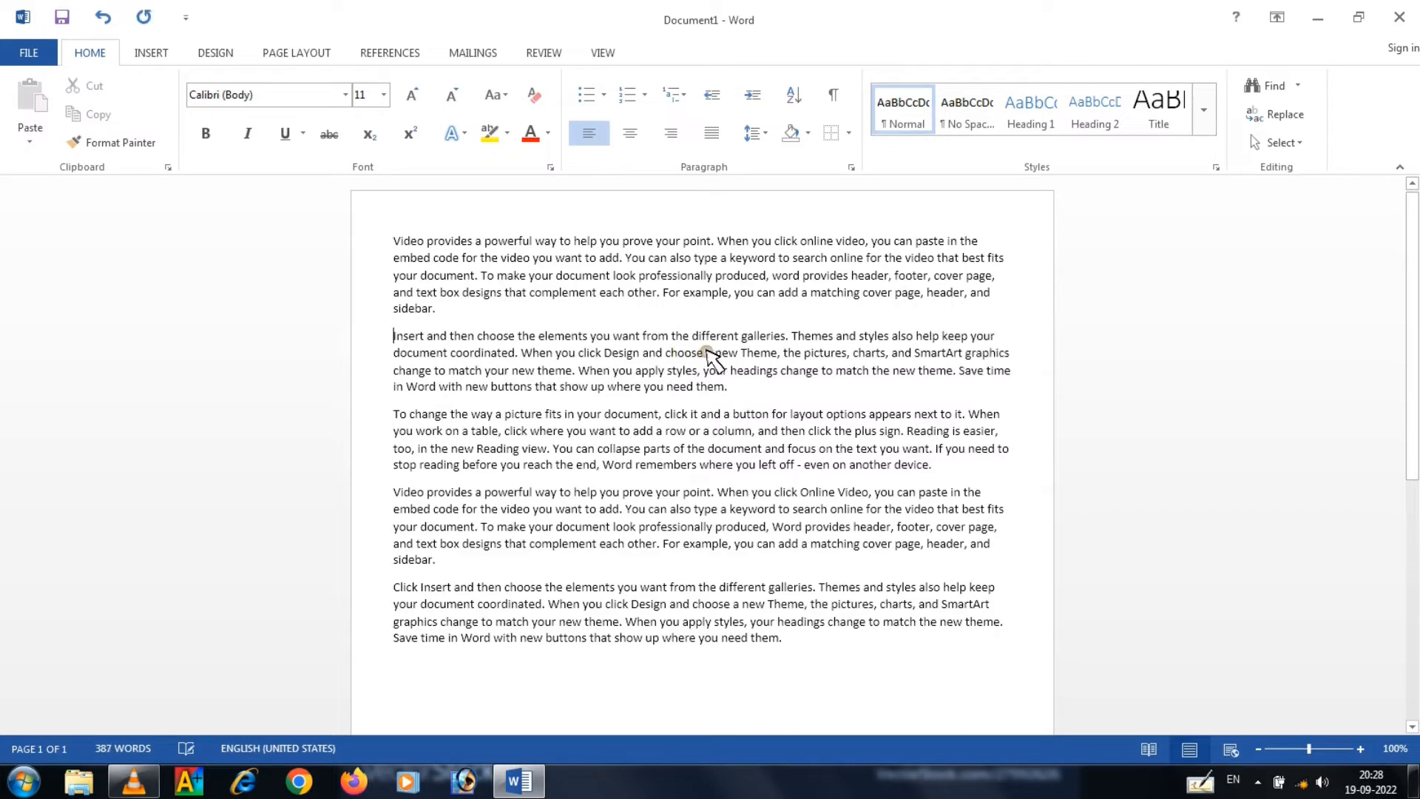
{"action": "key", "text": "ctrl+Delete"}
{"action": "key", "text": "ctrl+Delete"}
{"action": "key", "text": "ctrl+Delete"}
{"action": "key", "text": "ctrl+Delete"}
{"action": "key", "text": "ctrl+Delete"}
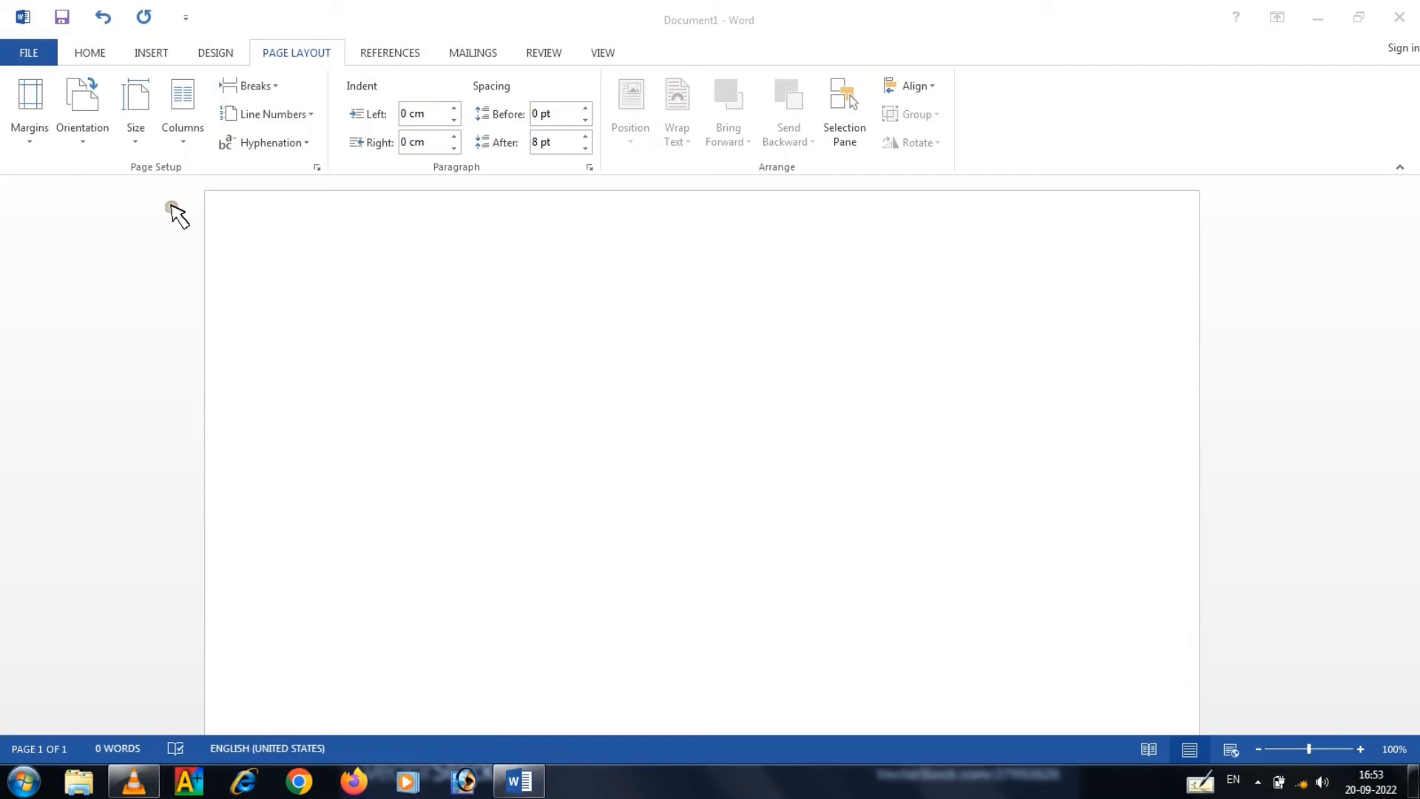
Generate sample text on the blank page with =rand(6,4), giving six paragraphs of four sentences.
{"action": "left_click", "coordinate": [270, 255]}
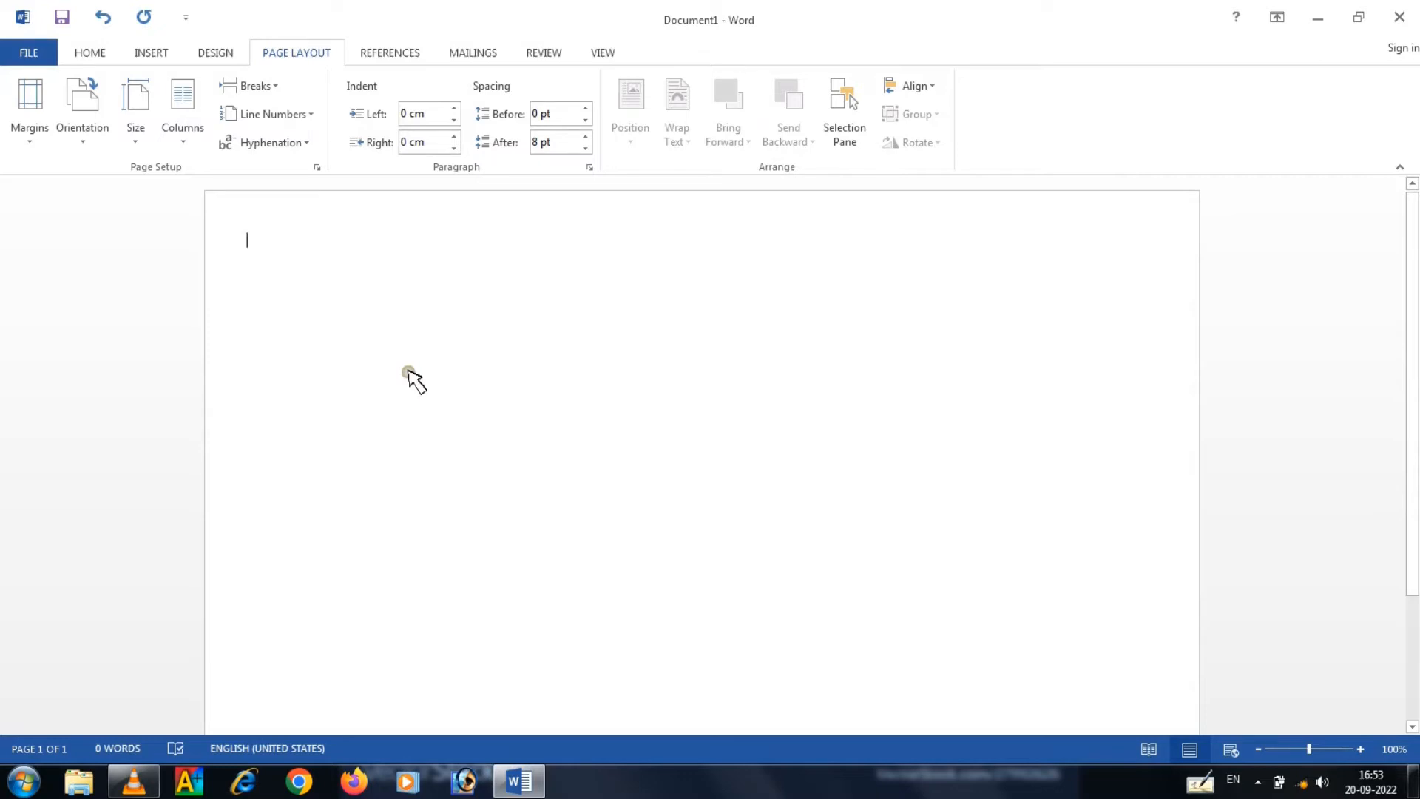
{"action": "type", "text": "="}
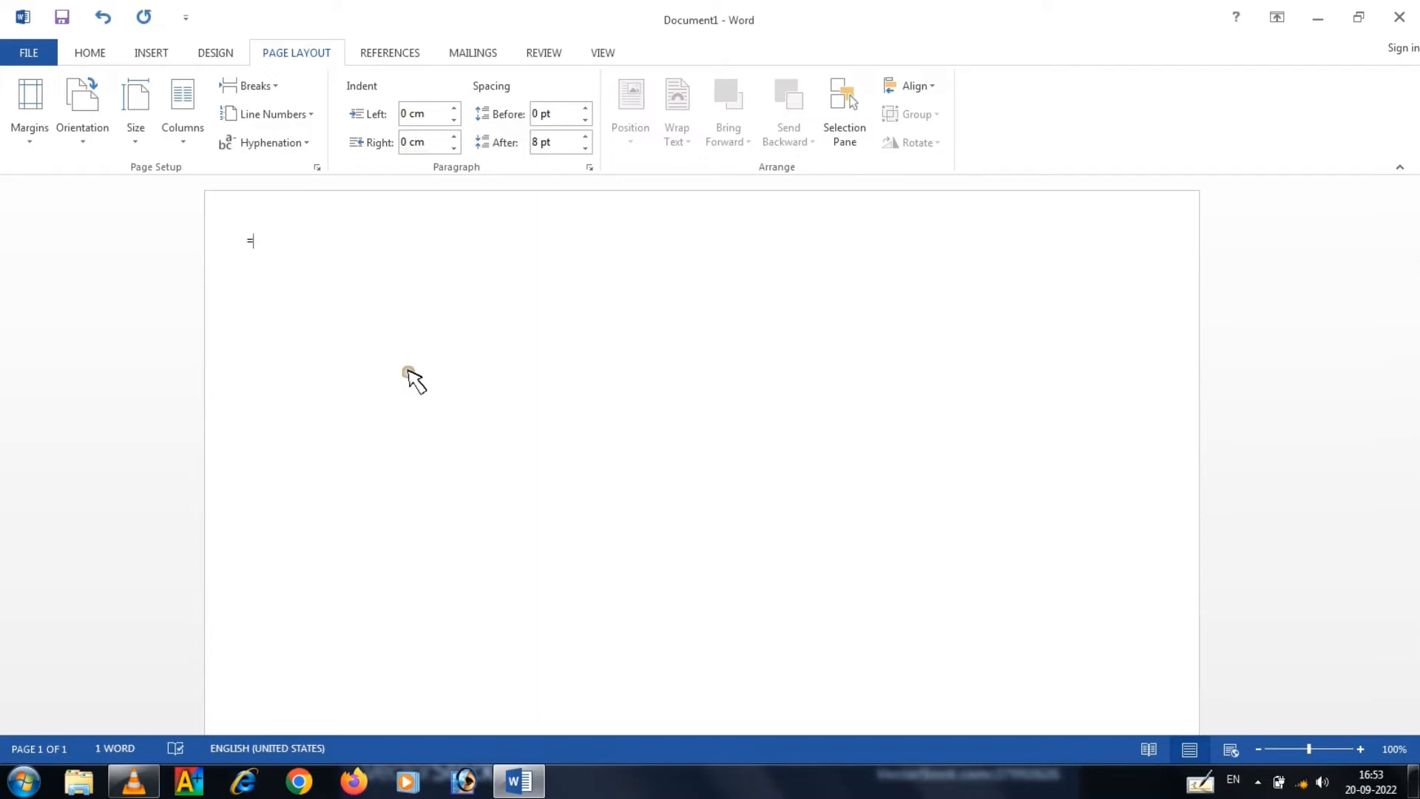
{"action": "type", "text": "rand(66"}
{"action": "key", "text": "BackSpace"}
{"action": "type", "text": ",4)"}
{"action": "key", "text": "Return"}
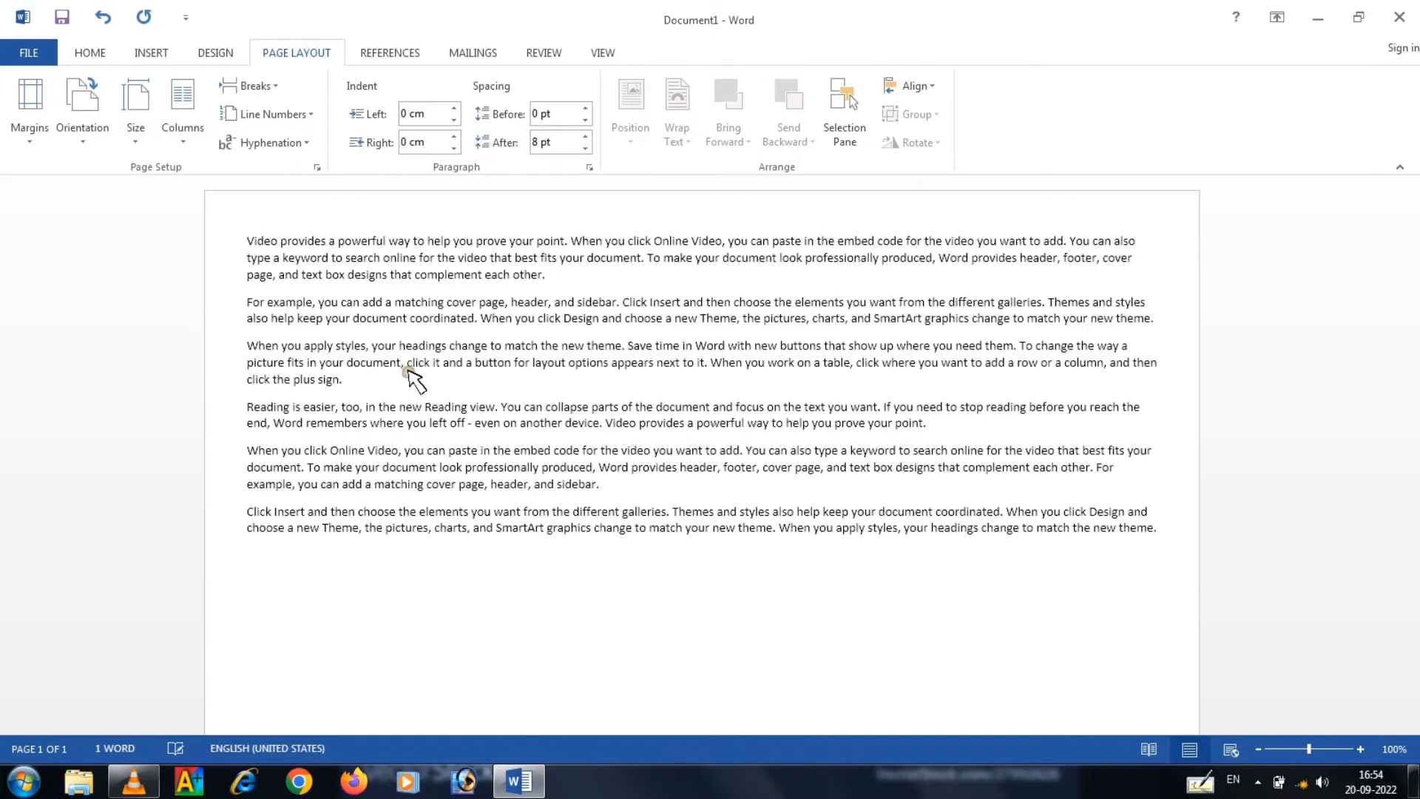
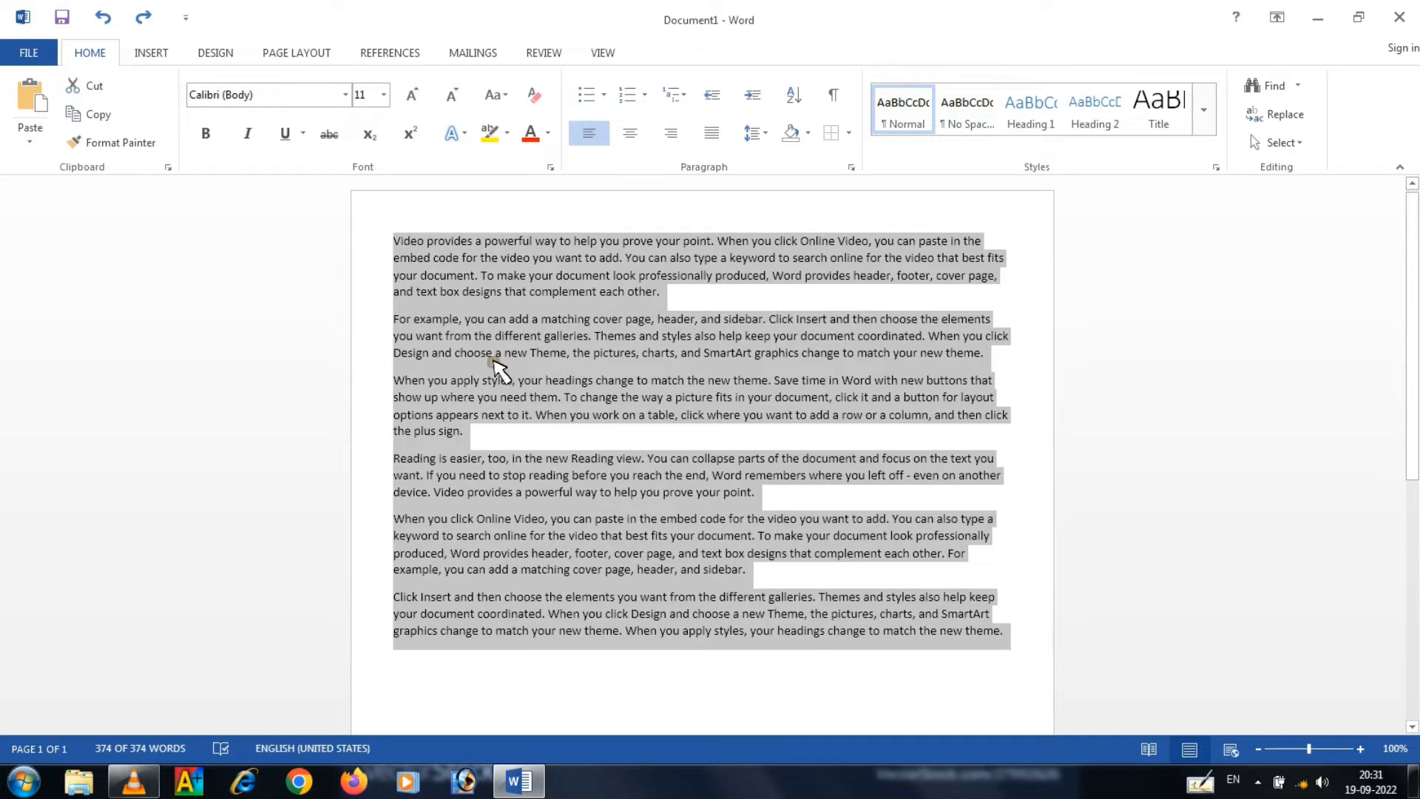
Try to apply a bulleted list to all of the selected paragraphs.
{"action": "key", "text": "ctrl+shift+l"}
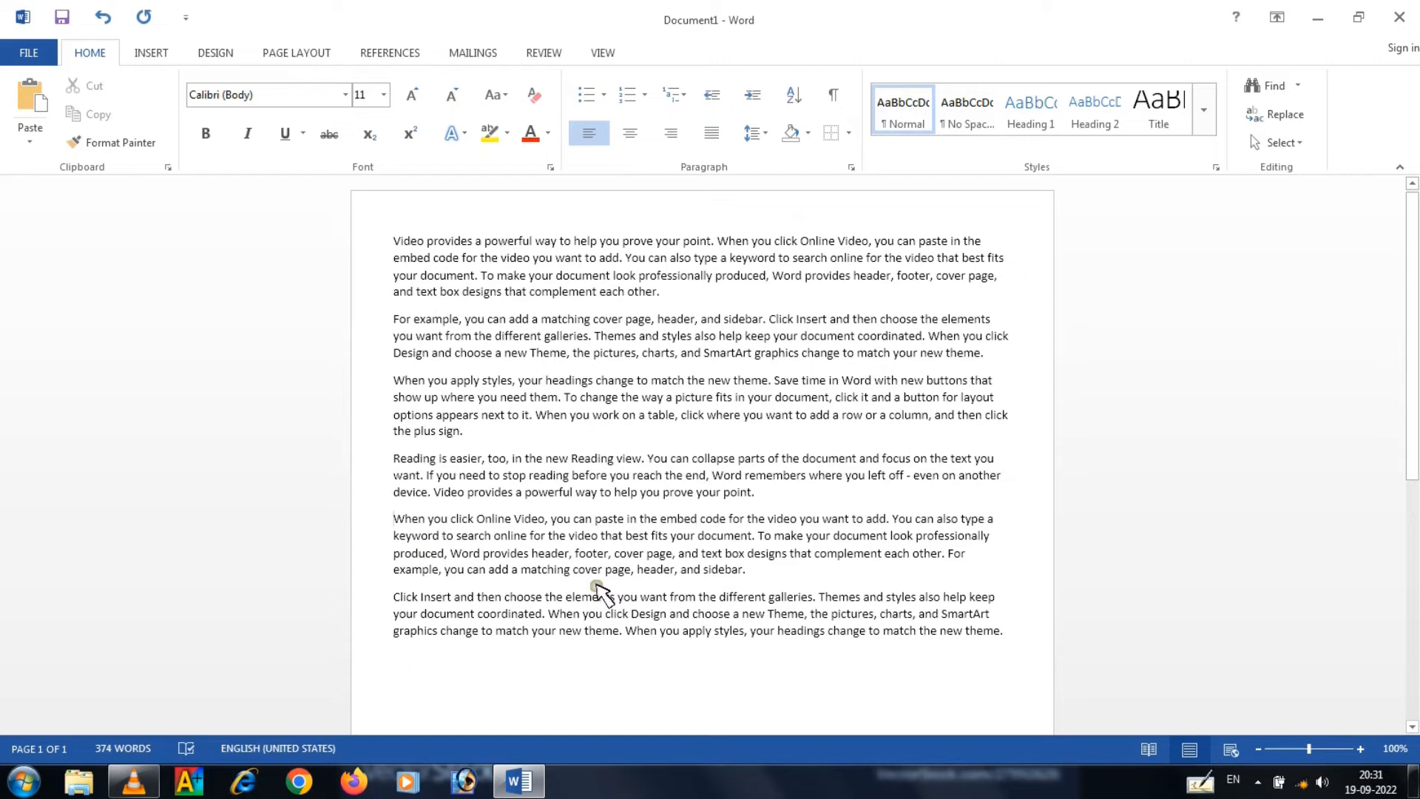
Insert a page break before the fifth paragraph, which starts "When you click Online Video", and undo it.
{"action": "key", "text": "ctrl+Return"}
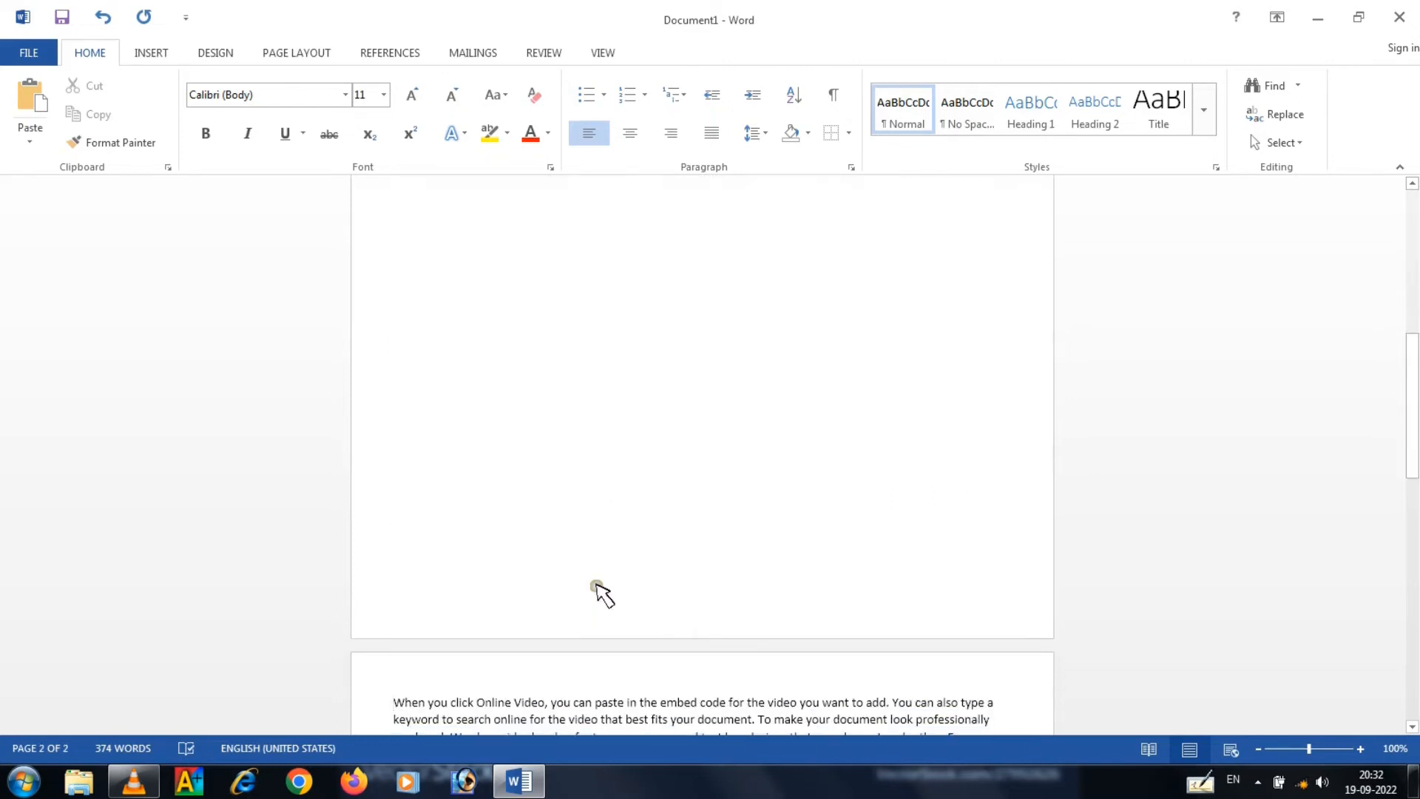
{"action": "key", "text": "ctrl+z"}
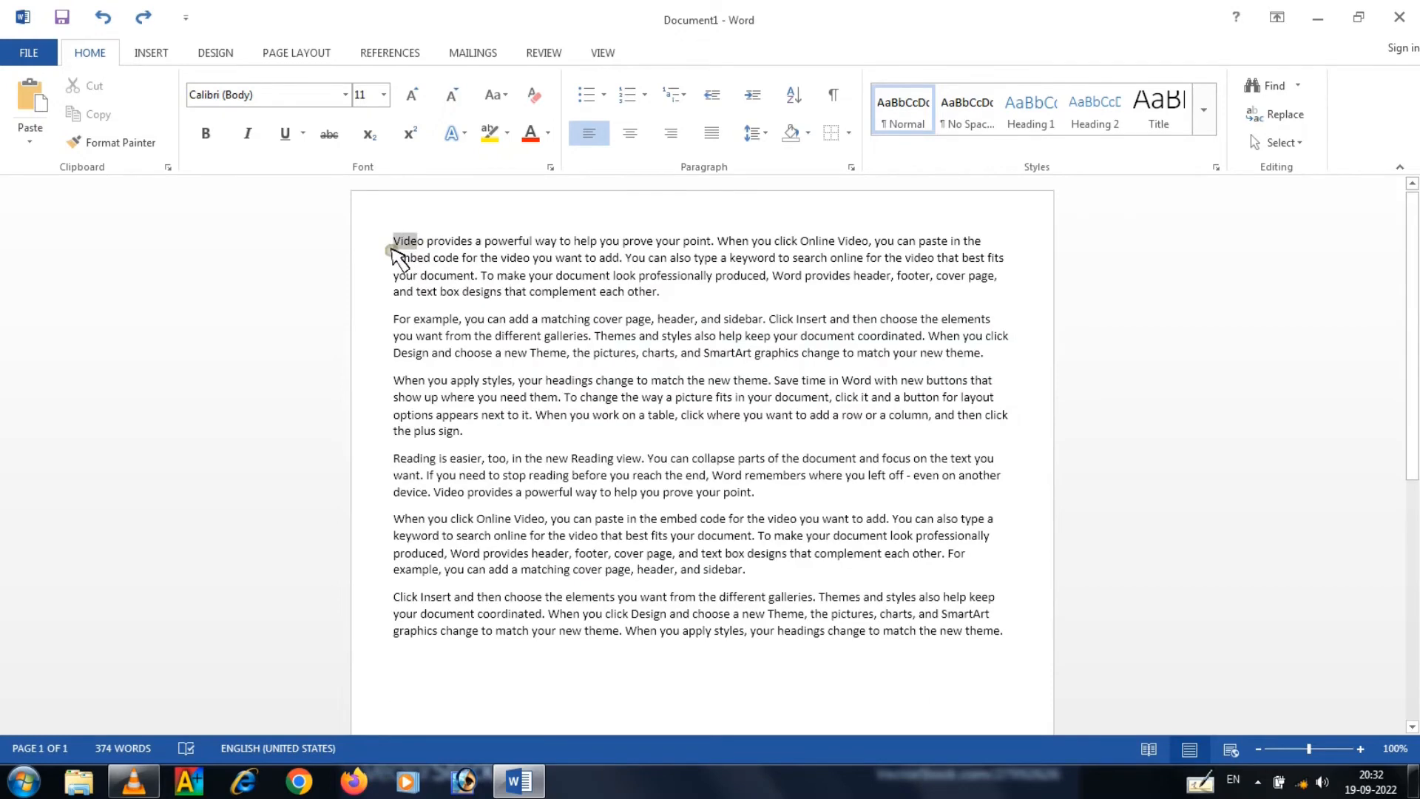
Underline the word "provides" in the first line and deselect it.
{"action": "double_click", "coordinate": [404, 242]}
{"action": "double_click", "coordinate": [452, 243]}
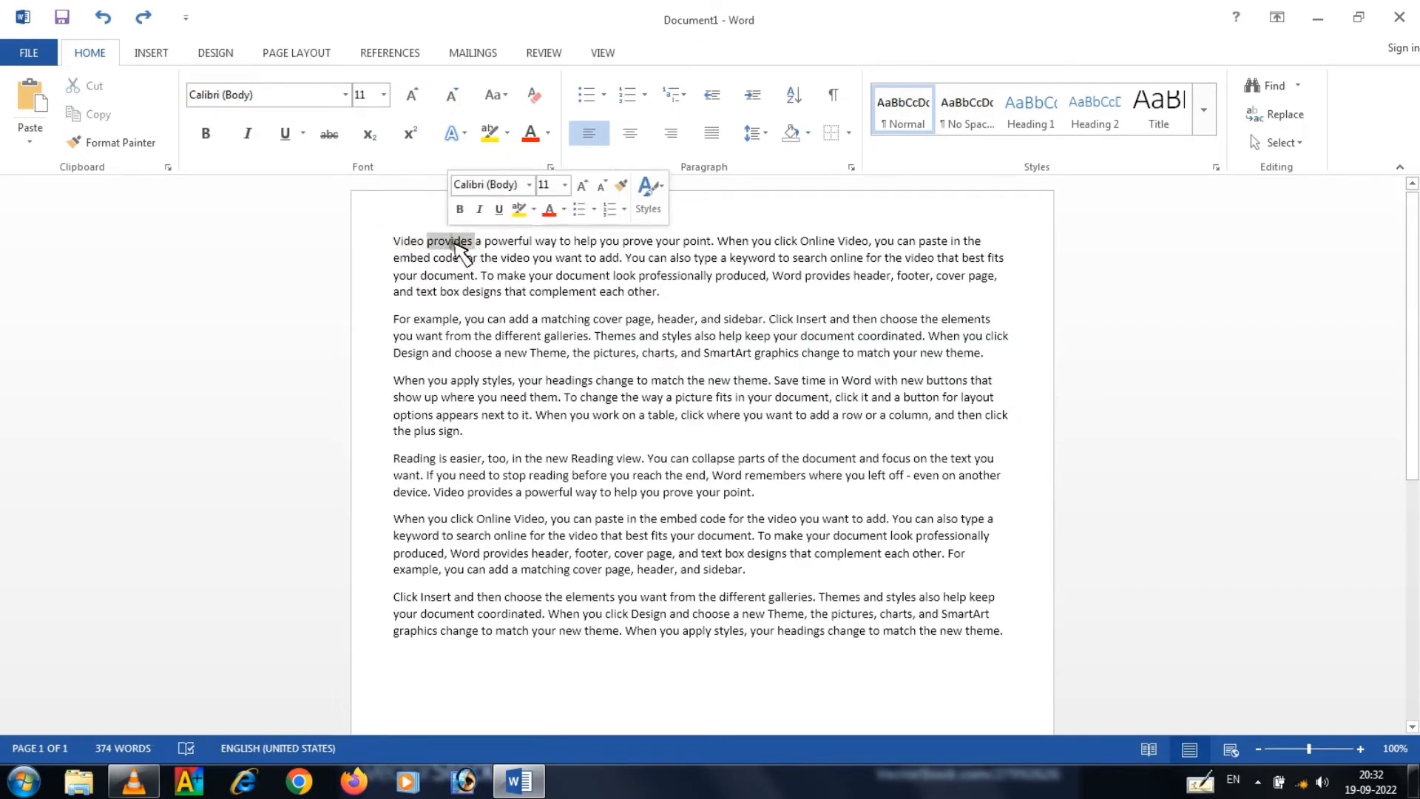
{"action": "left_click", "coordinate": [208, 144]}
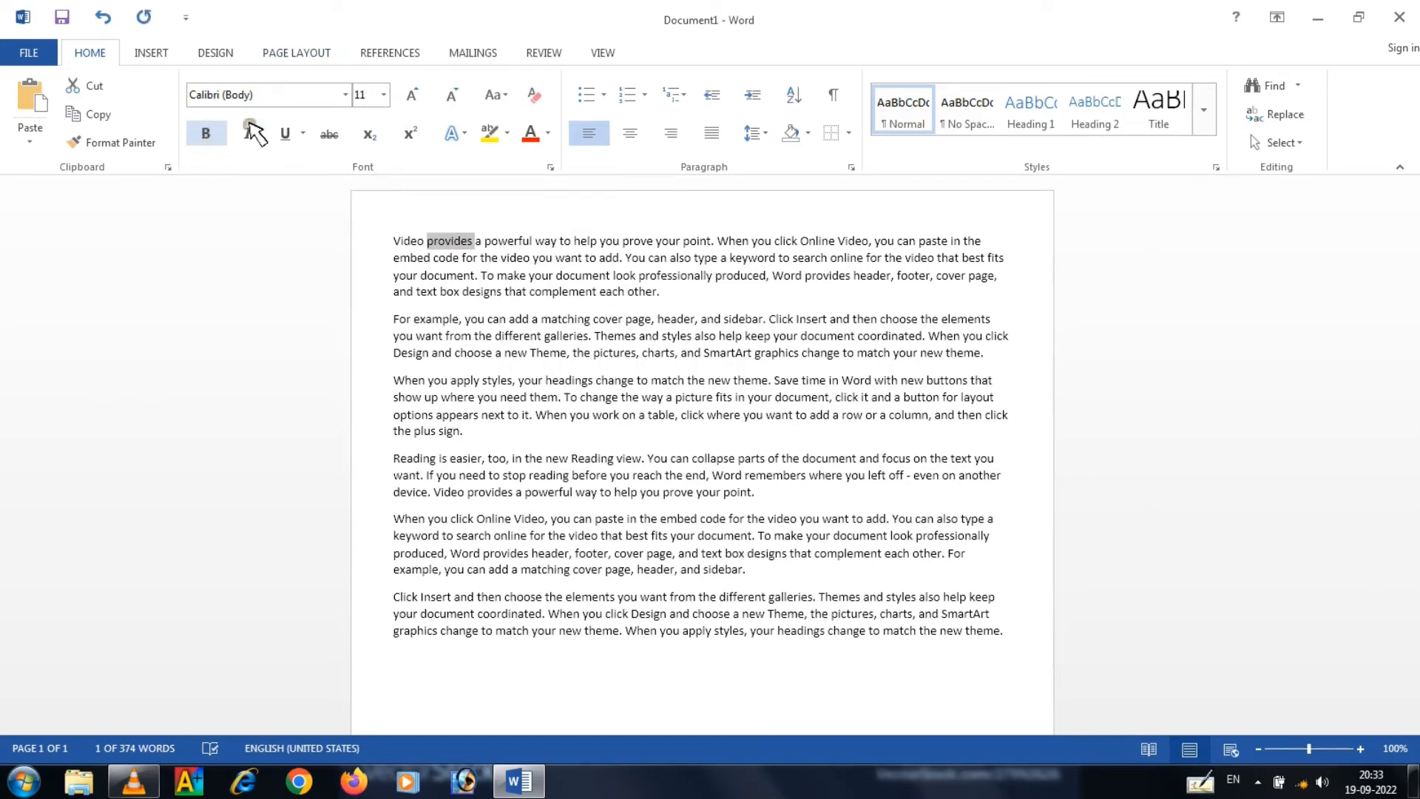
{"action": "left_click", "coordinate": [285, 136]}
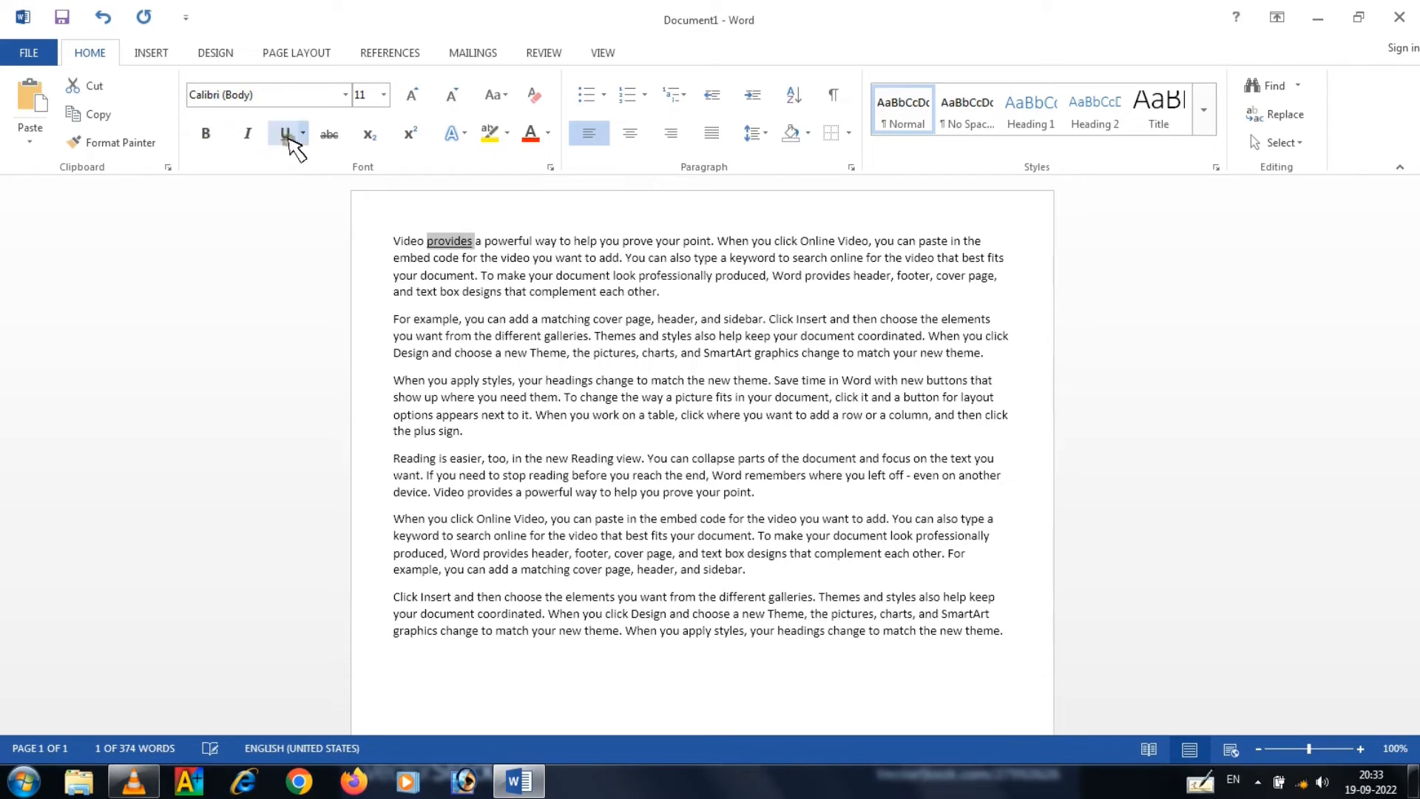
{"action": "left_click", "coordinate": [618, 336]}
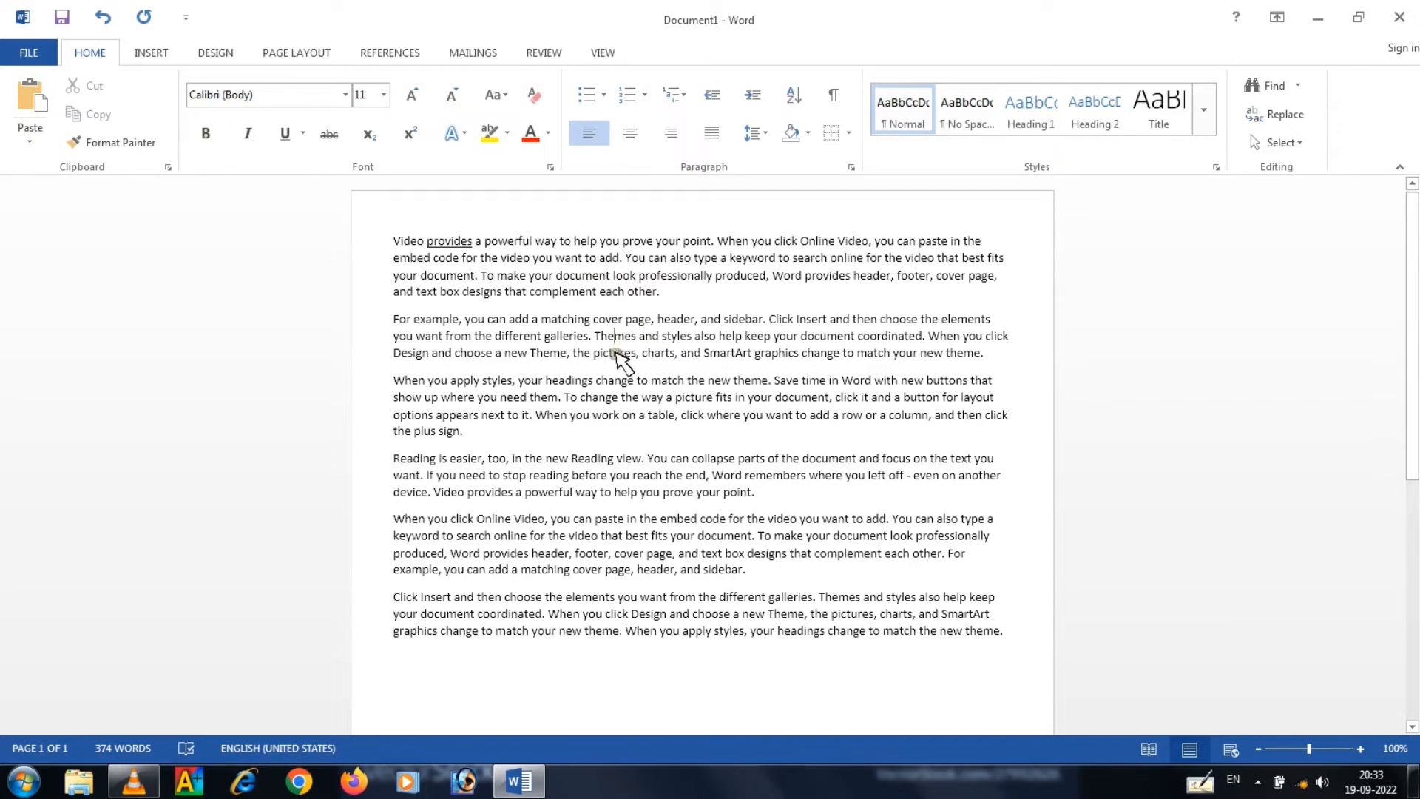
Underline the words "Themes" and "document" in the second paragraph and "can" and "remembers" in the fourth paragraph.
{"action": "key", "text": "ctrl+u"}
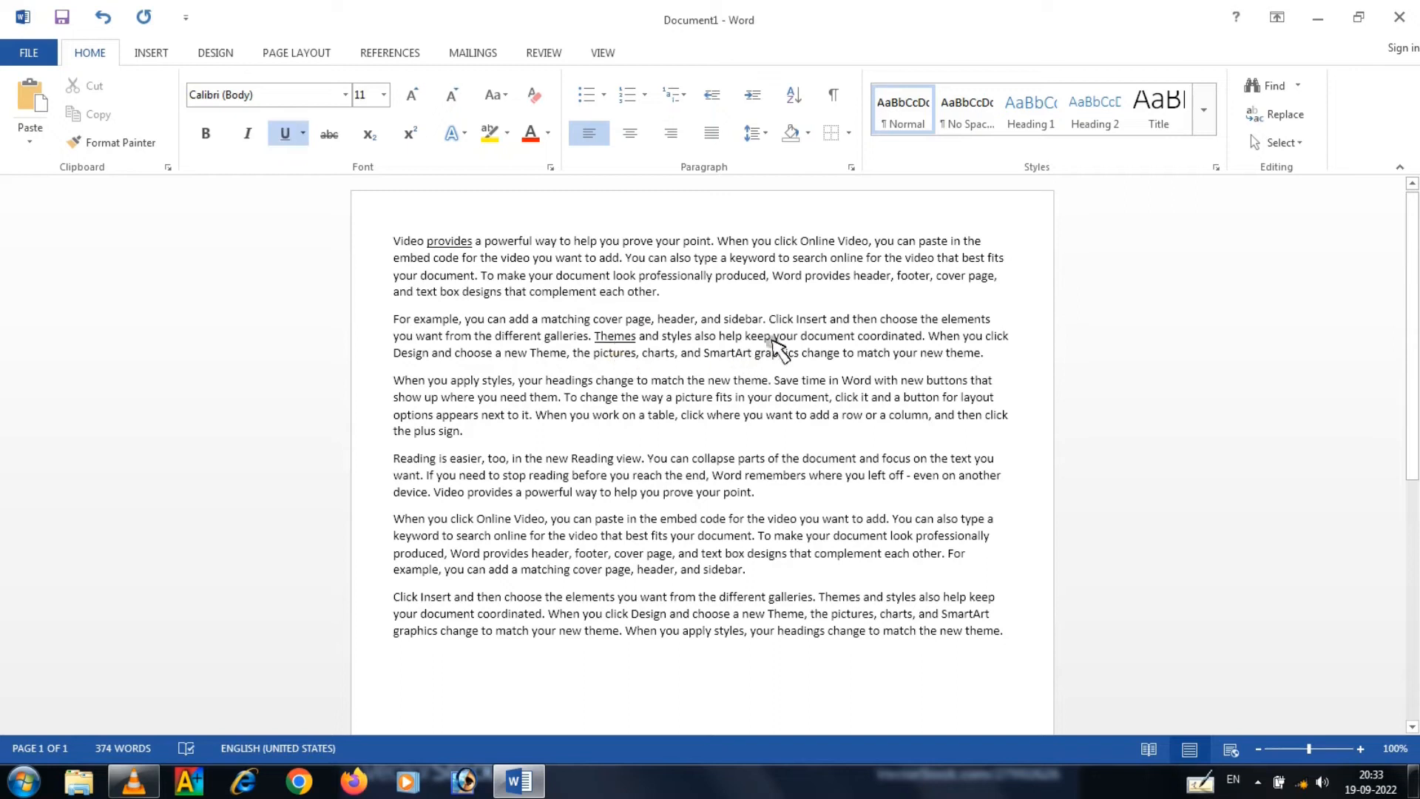
{"action": "key", "text": "ctrl+u"}
{"action": "left_click", "coordinate": [680, 460]}
{"action": "key", "text": "ctrl+u"}
{"action": "left_click", "coordinate": [785, 477]}
{"action": "key", "text": "ctrl+u"}
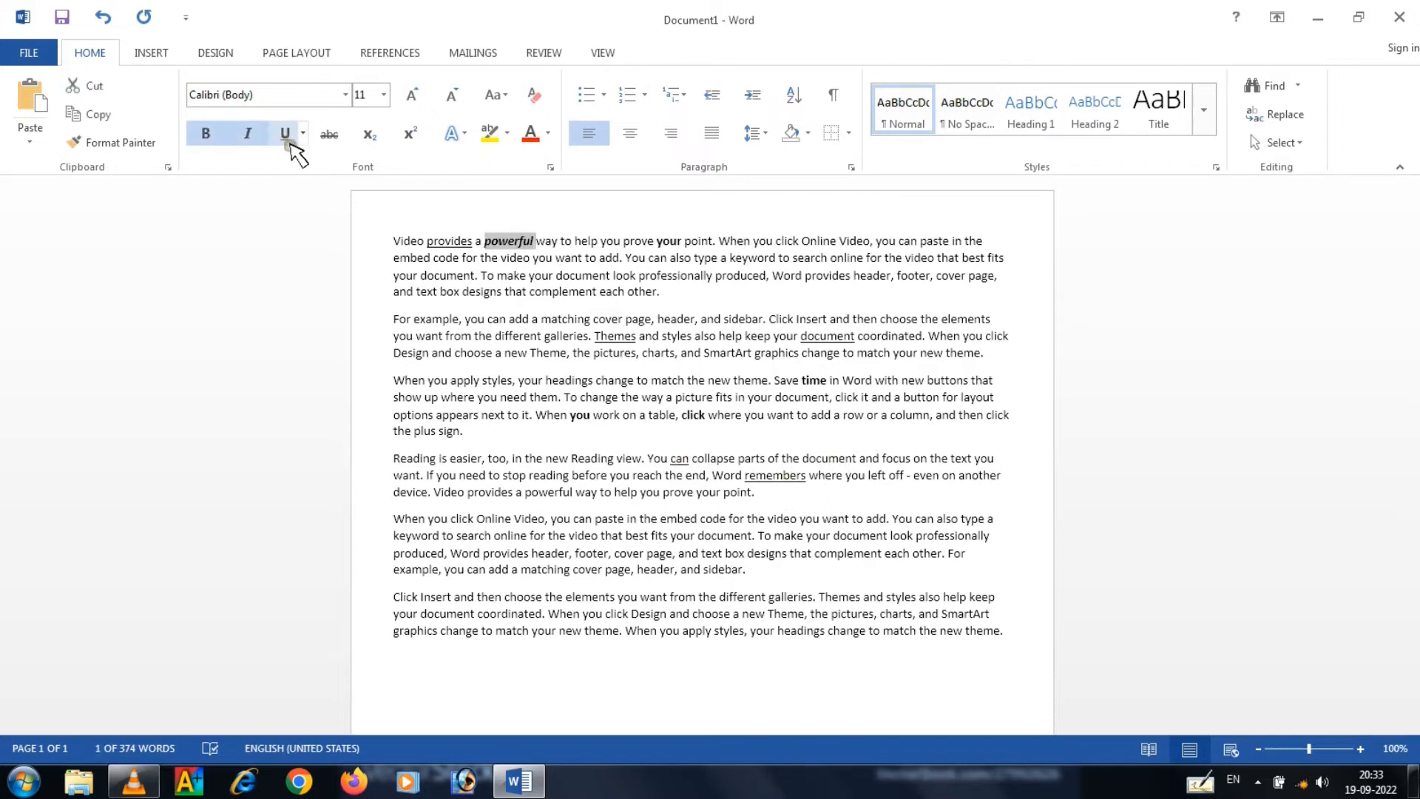
Underline the selected word "powerful" in the first line and set its font colour to red.
{"action": "left_click", "coordinate": [287, 136]}
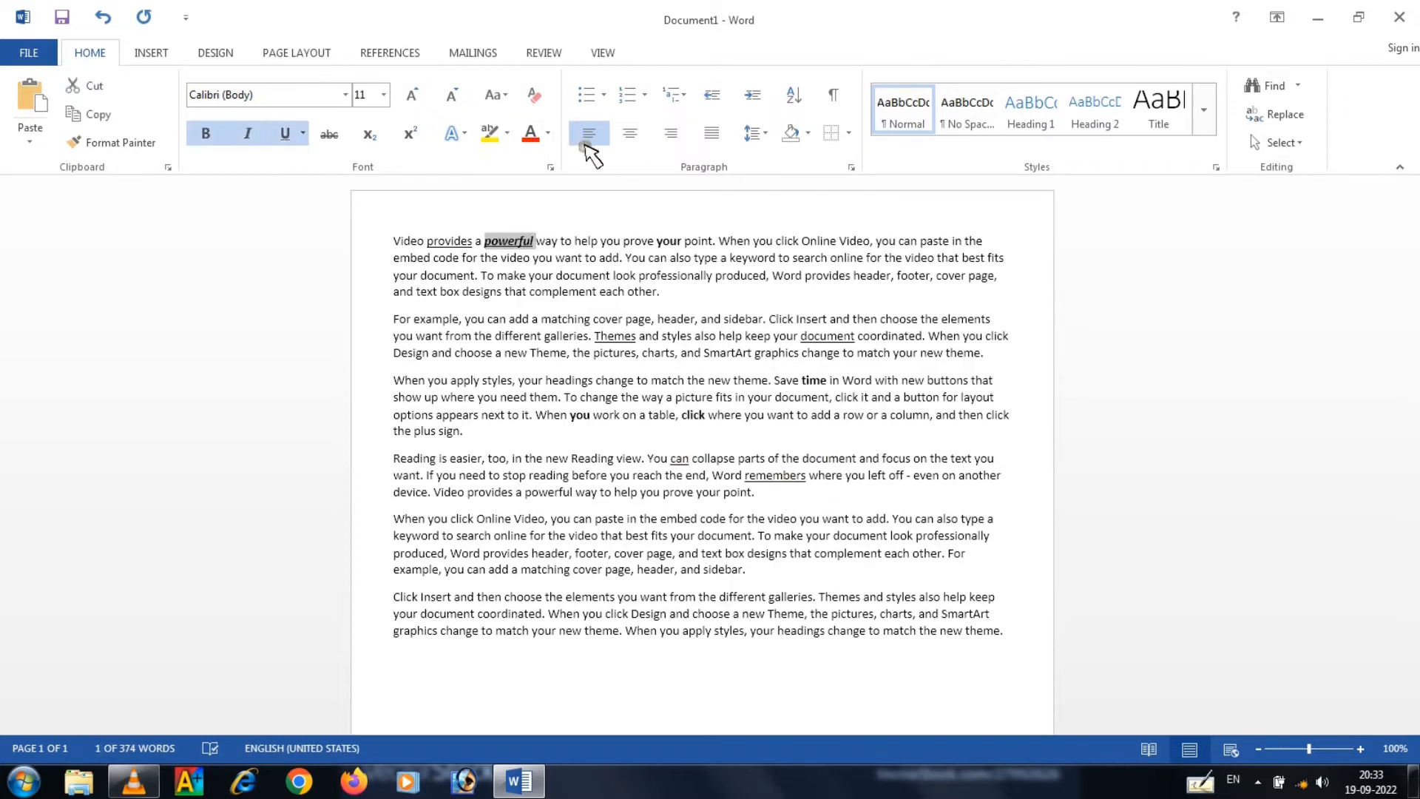
{"action": "left_click", "coordinate": [539, 140]}
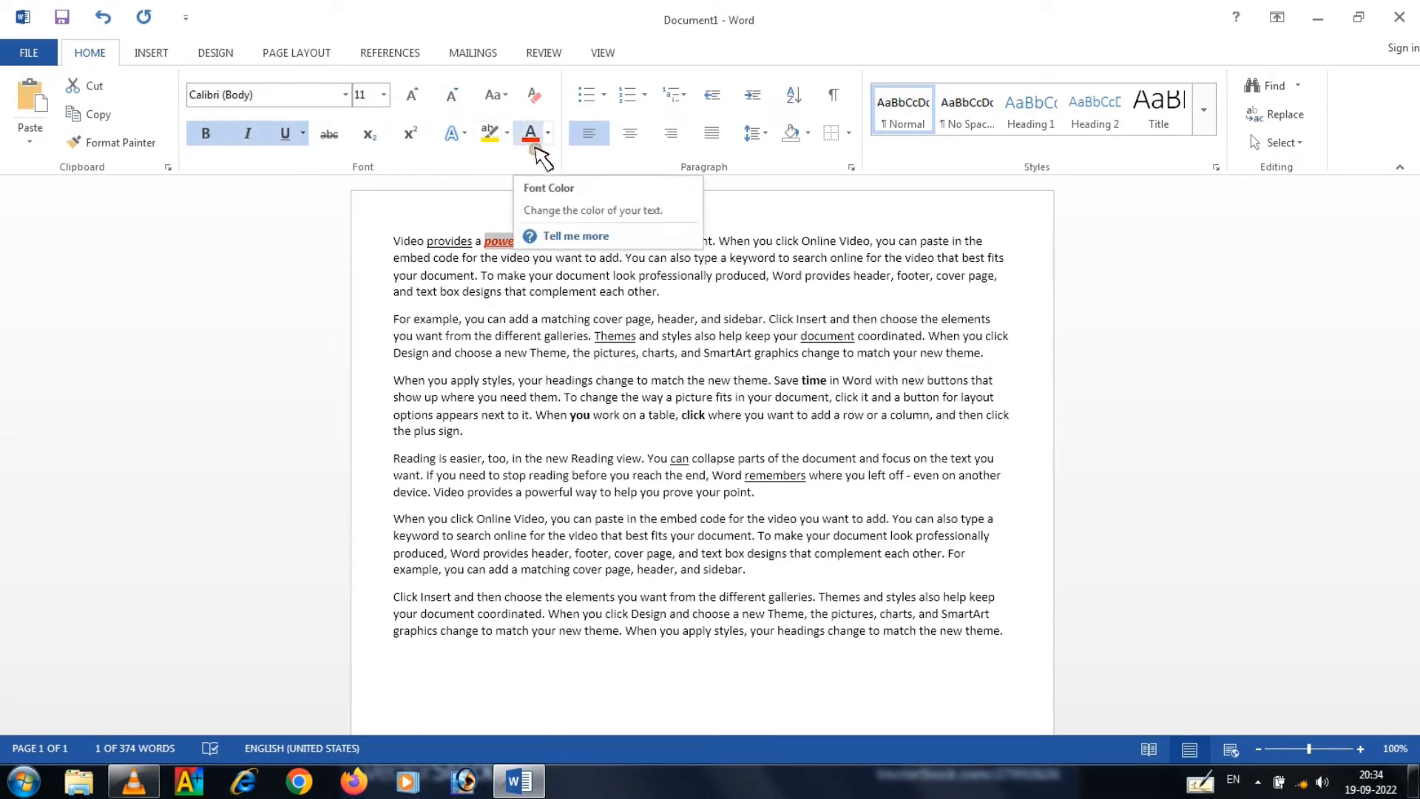
Repeat the red font colour on "Insert" in the second paragraph, "parts" and "easier" in the fourth, and the third paragraph's opening "When".
{"action": "left_click", "coordinate": [816, 323]}
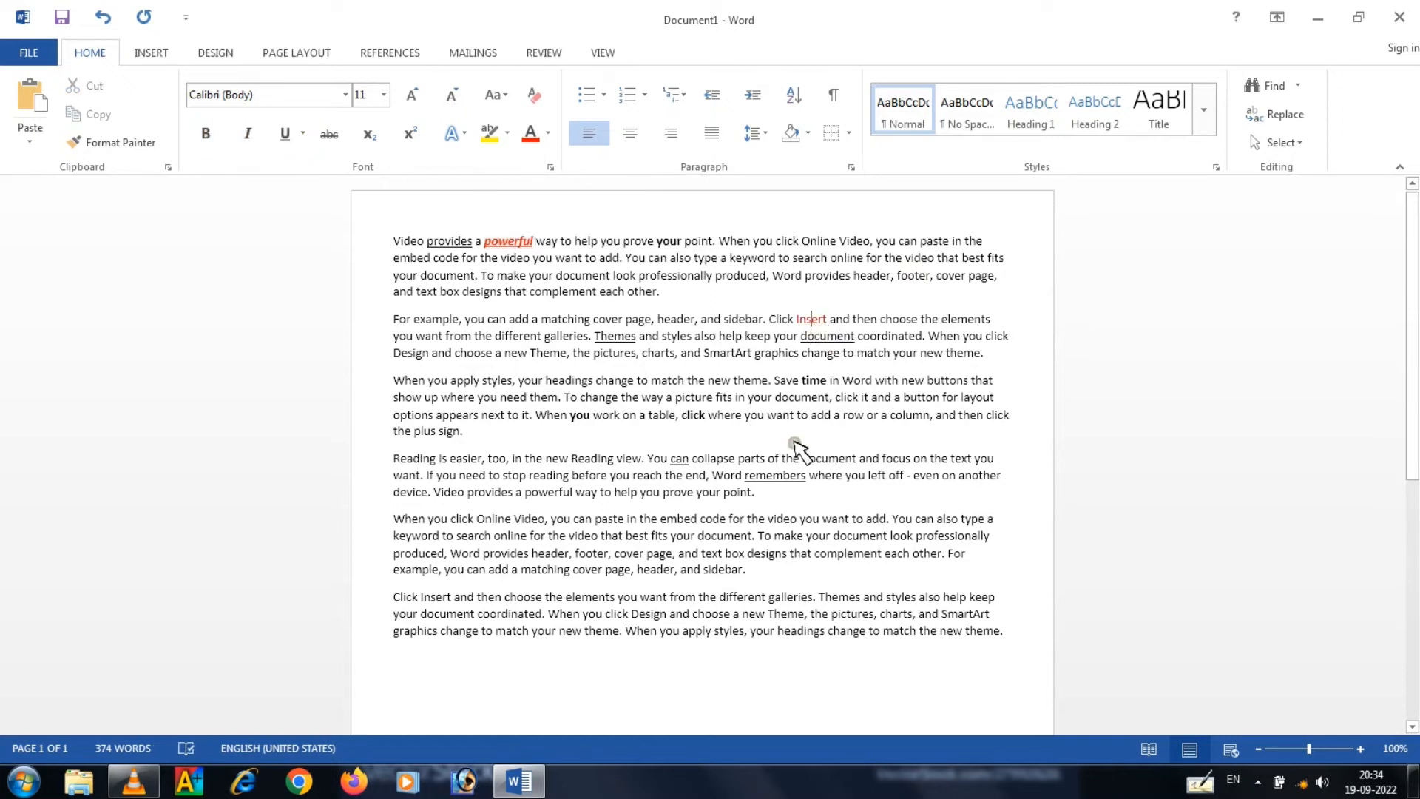
{"action": "left_click", "coordinate": [752, 459]}
{"action": "key", "text": "F4"}
{"action": "key", "text": "F4"}
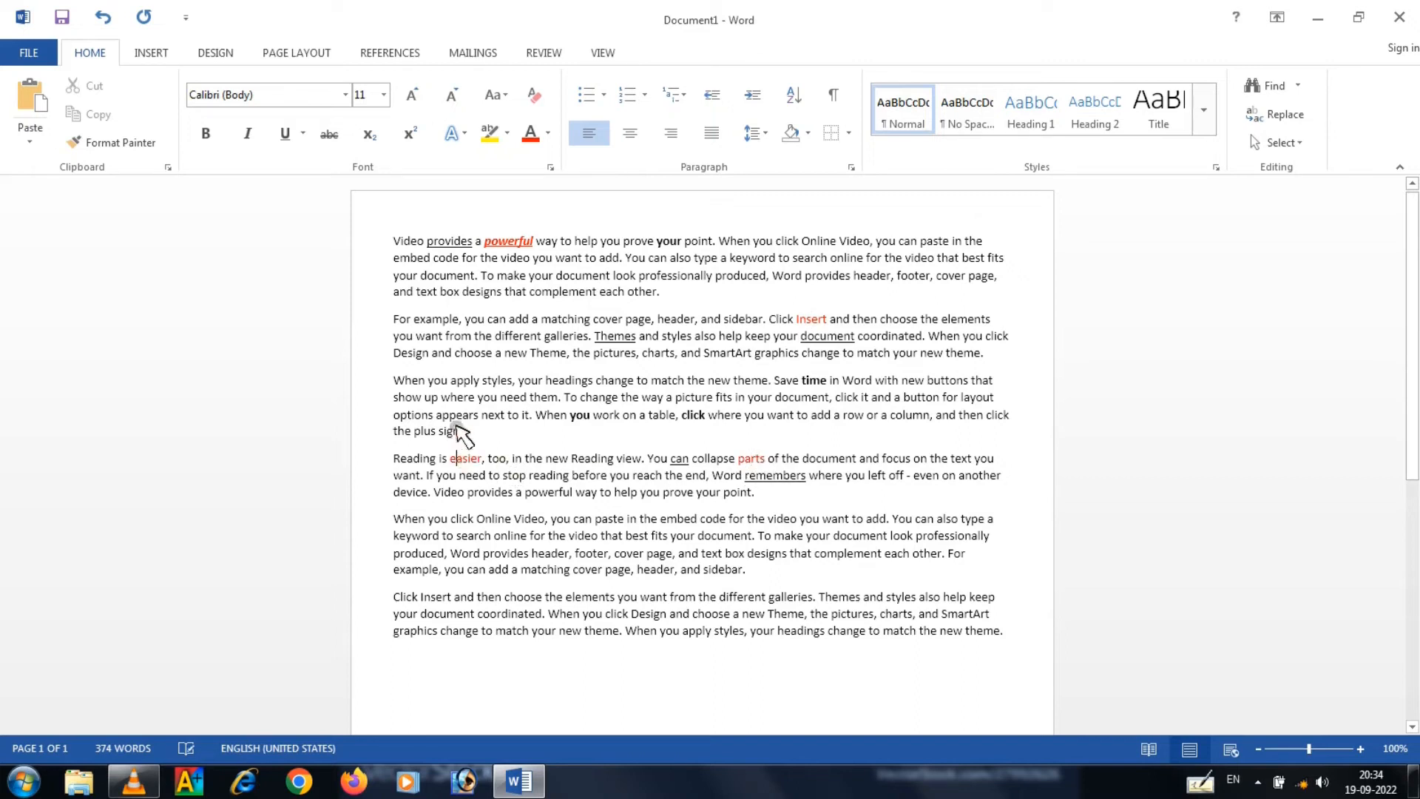
{"action": "left_click", "coordinate": [413, 381]}
{"action": "key", "text": "F4"}
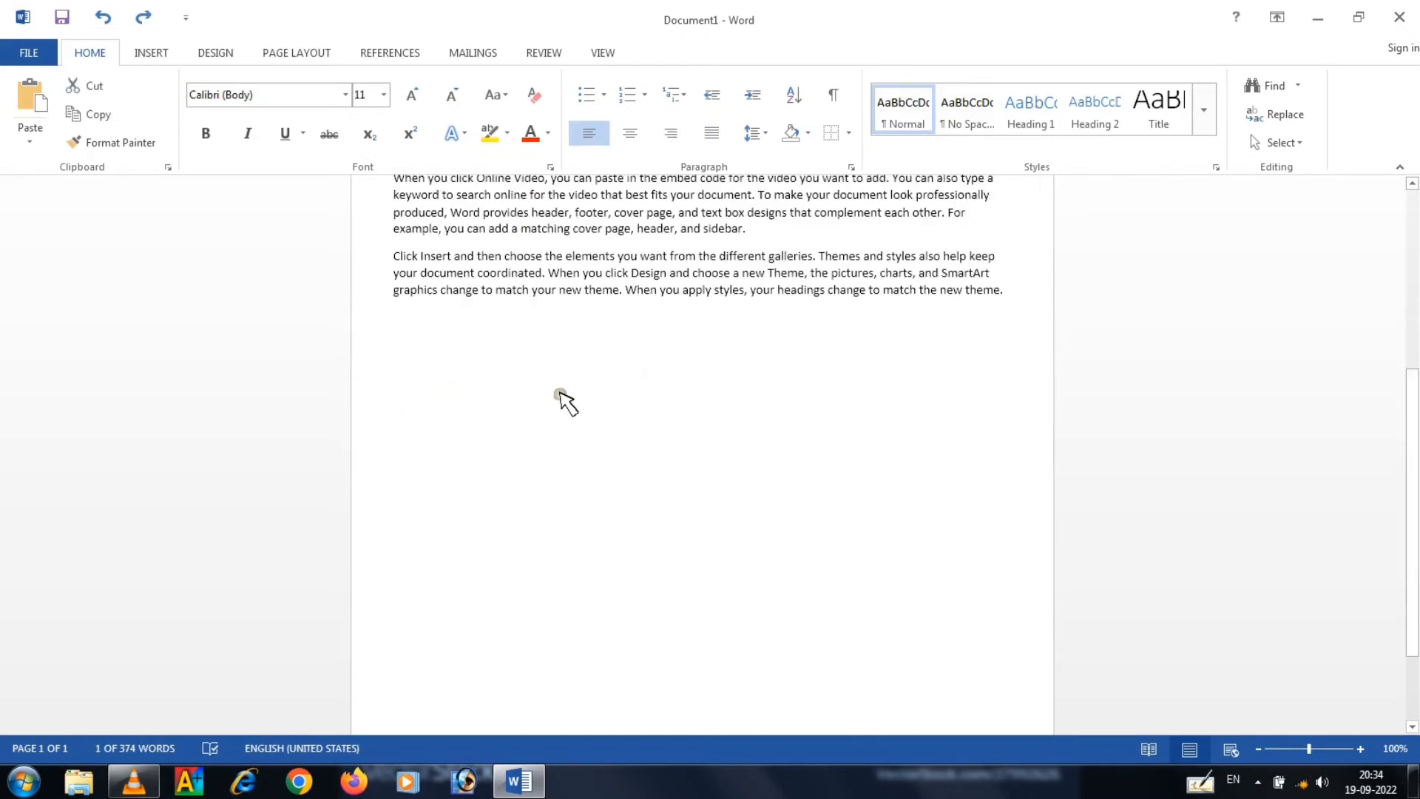
Enter "ghghkjkj", "gyedesdtrdytf", "ut76r65rty78t", "8787t7r6e" and "uiuydrsa" at five scattered spots in the blank area below the last paragraph.
{"action": "left_click", "coordinate": [561, 393]}
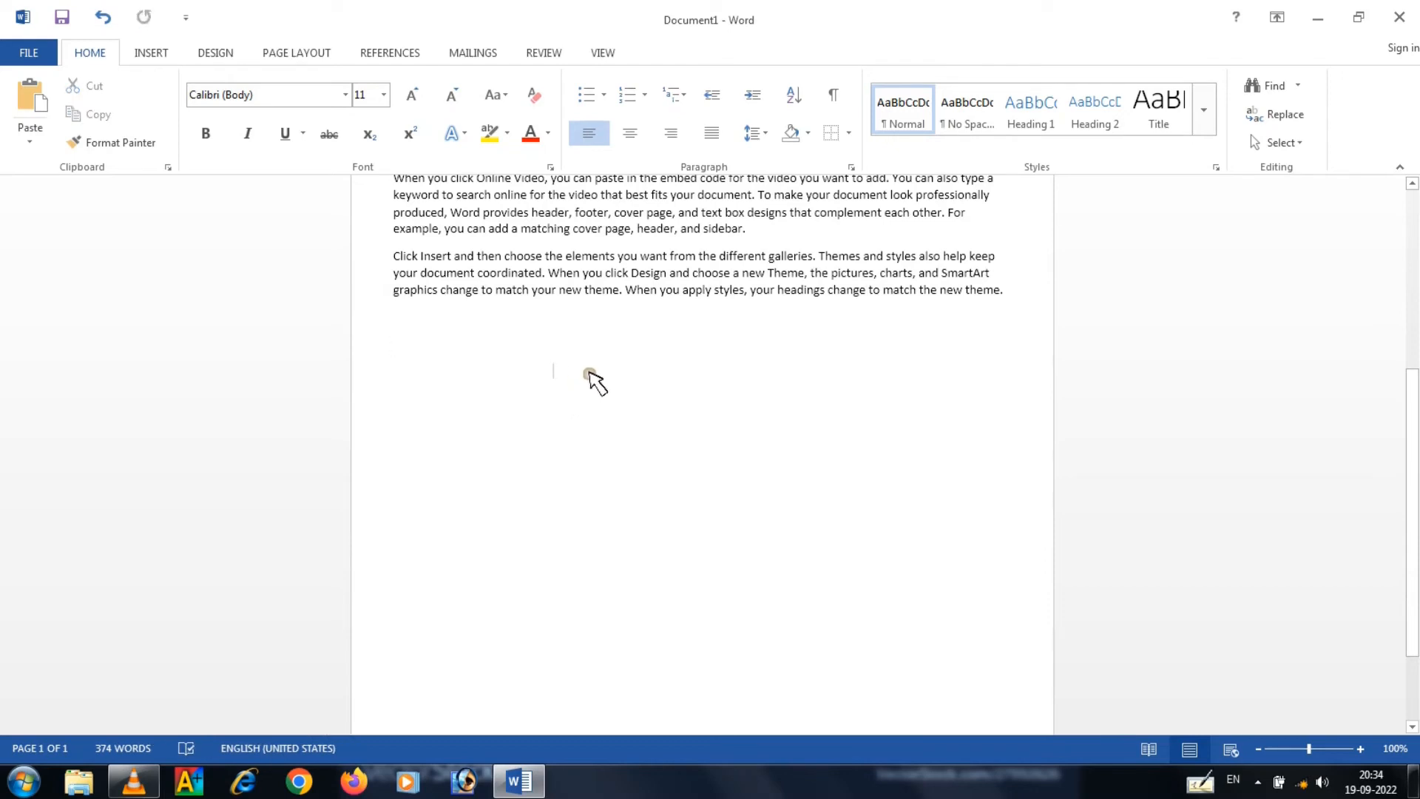
{"action": "type", "text": "ghghkjkj"}
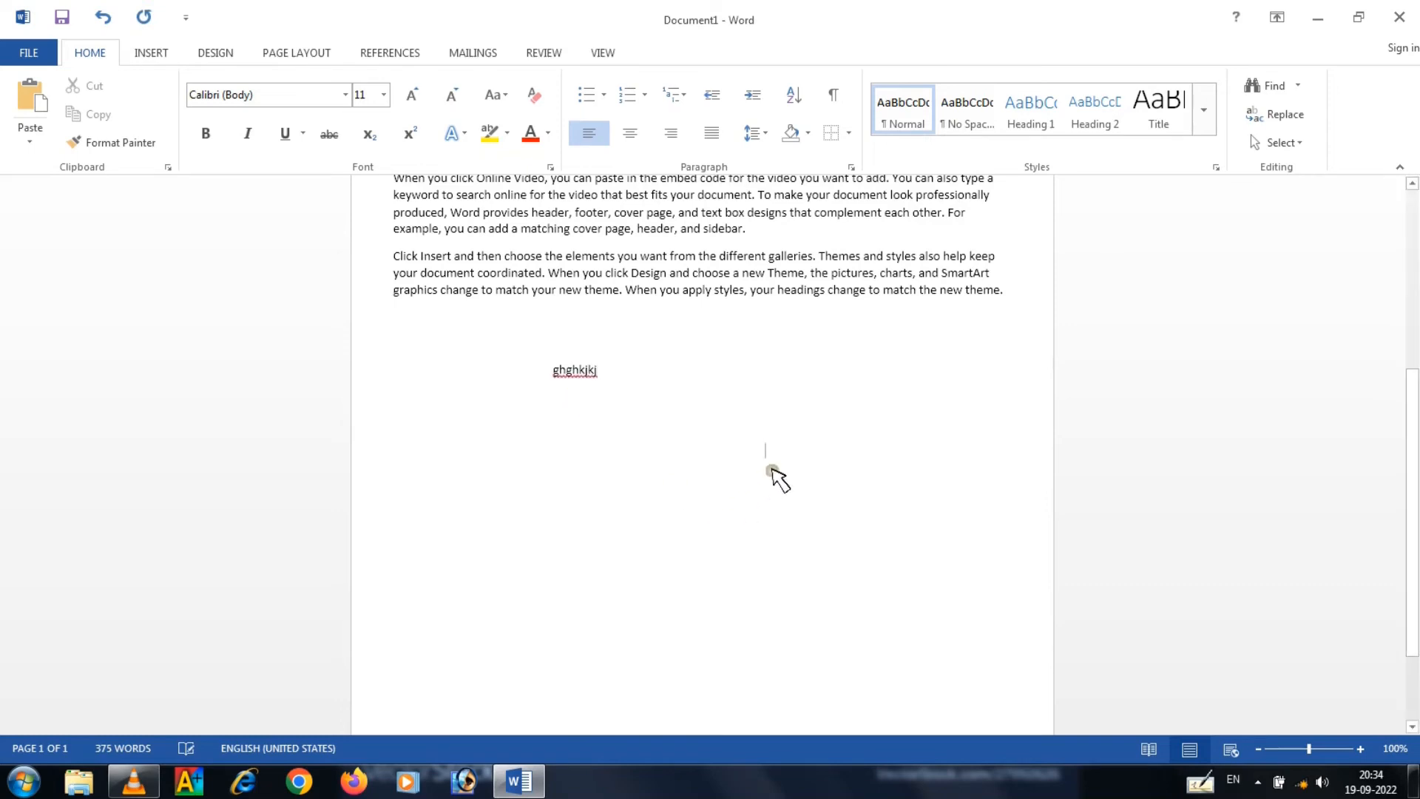
{"action": "type", "text": "gyedesdtrdytf"}
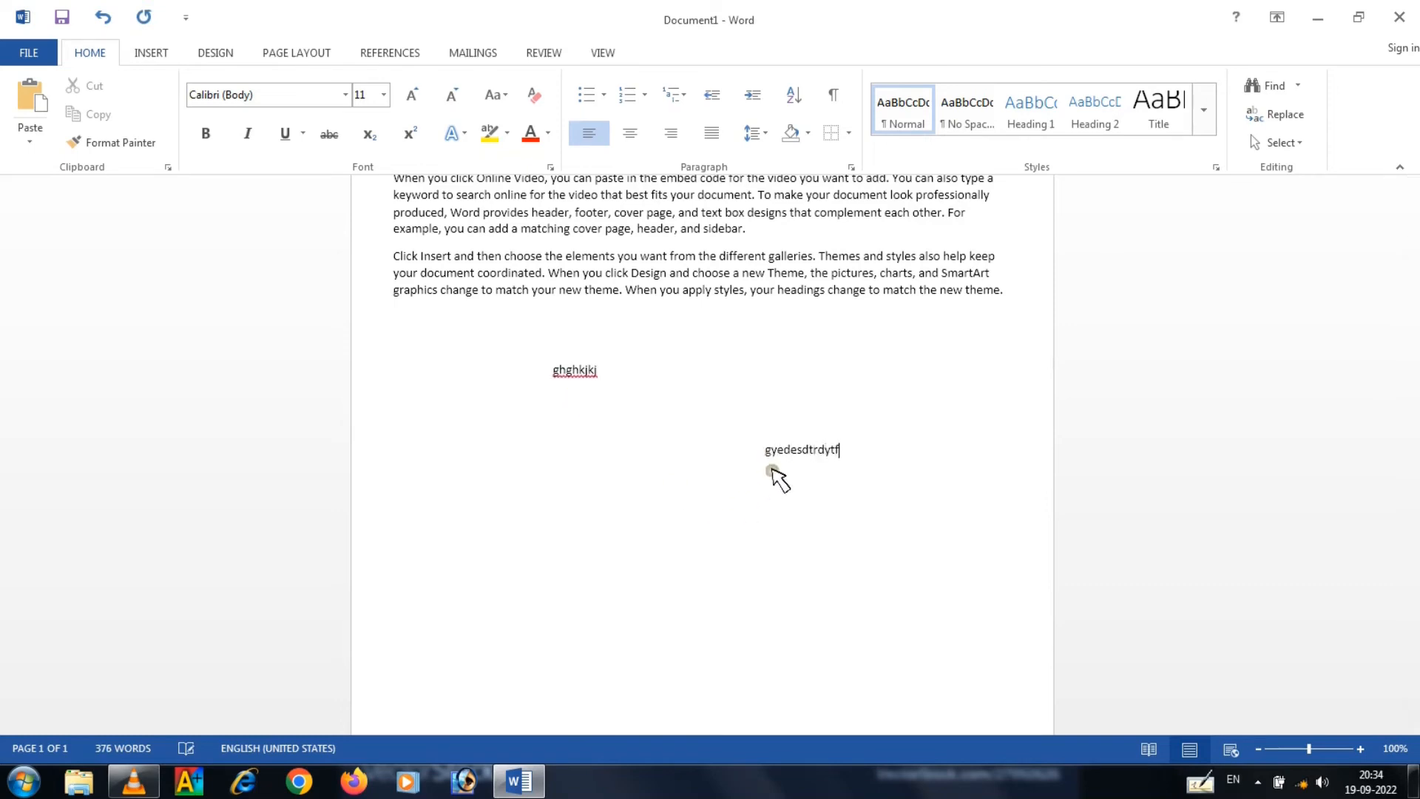
{"action": "left_click", "coordinate": [448, 552]}
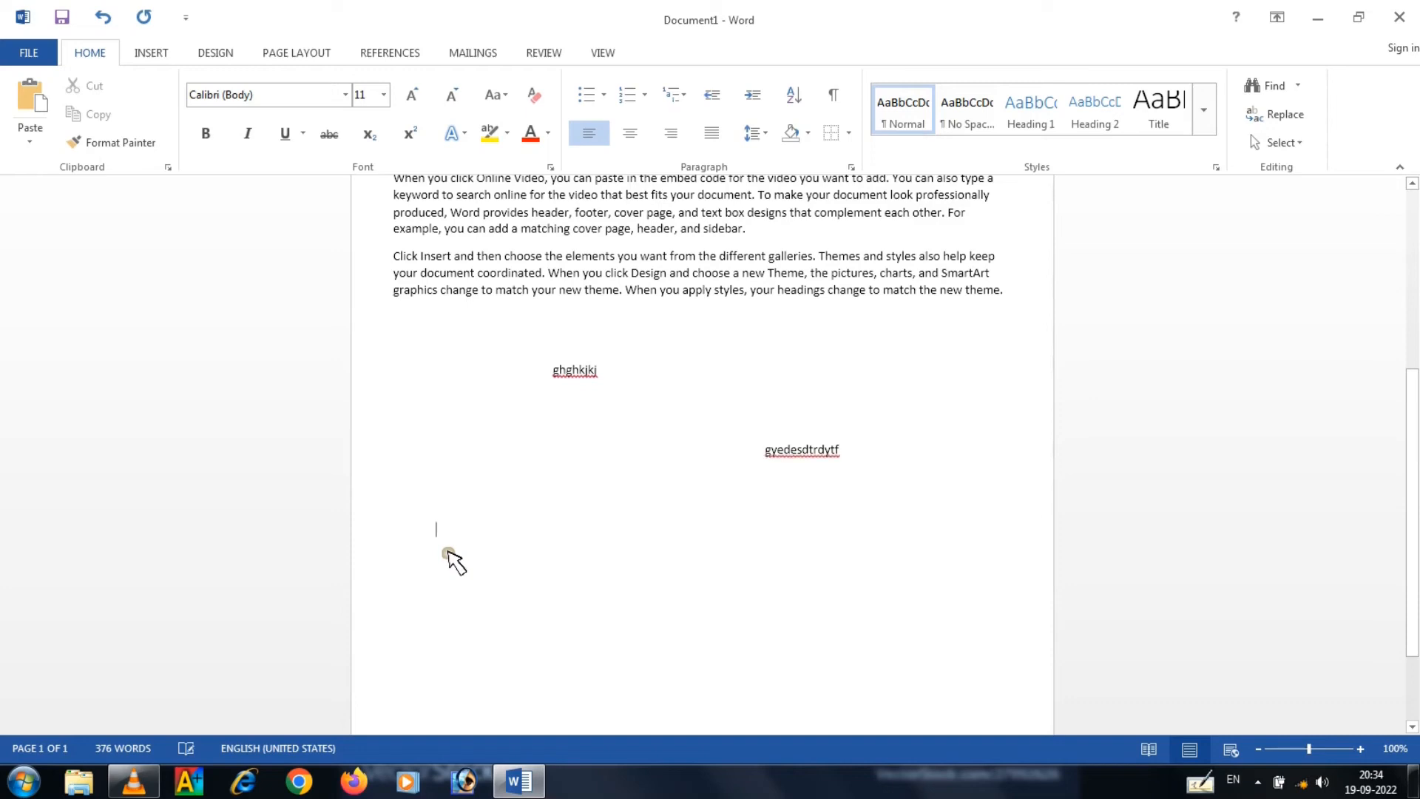
{"action": "type", "text": "ut76r65rty78t"}
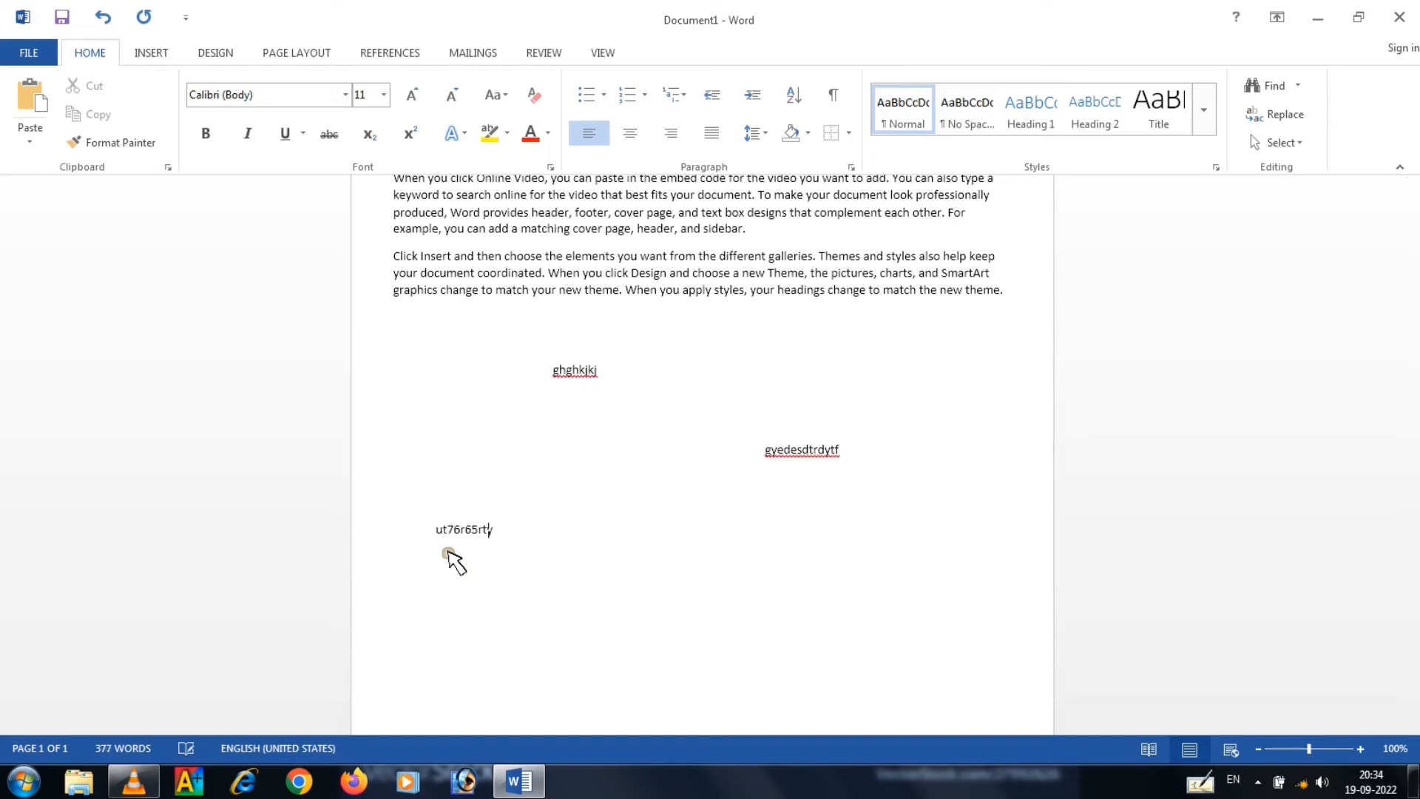
{"action": "double_click", "coordinate": [730, 584]}
{"action": "type", "text": "8787t7r6e"}
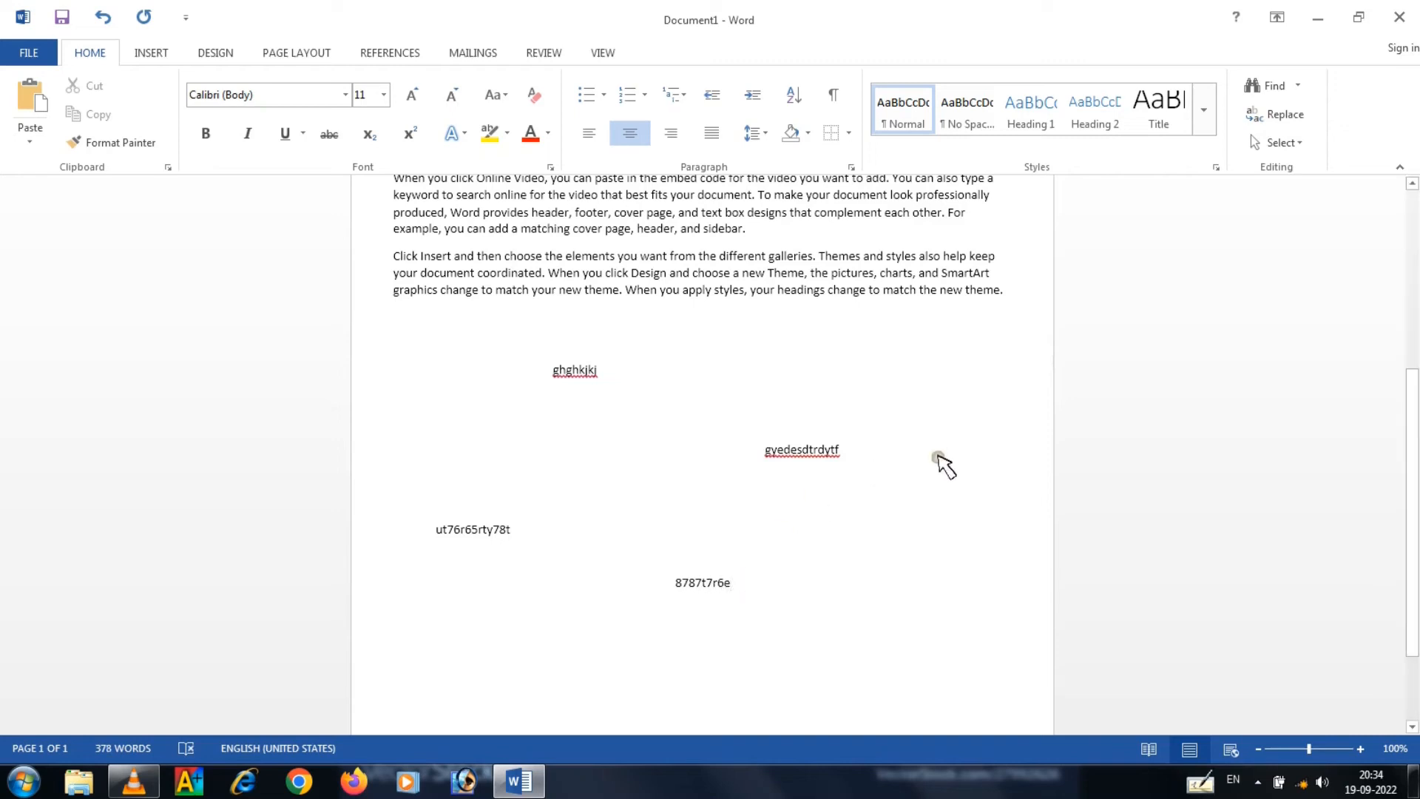
{"action": "left_click", "coordinate": [943, 520]}
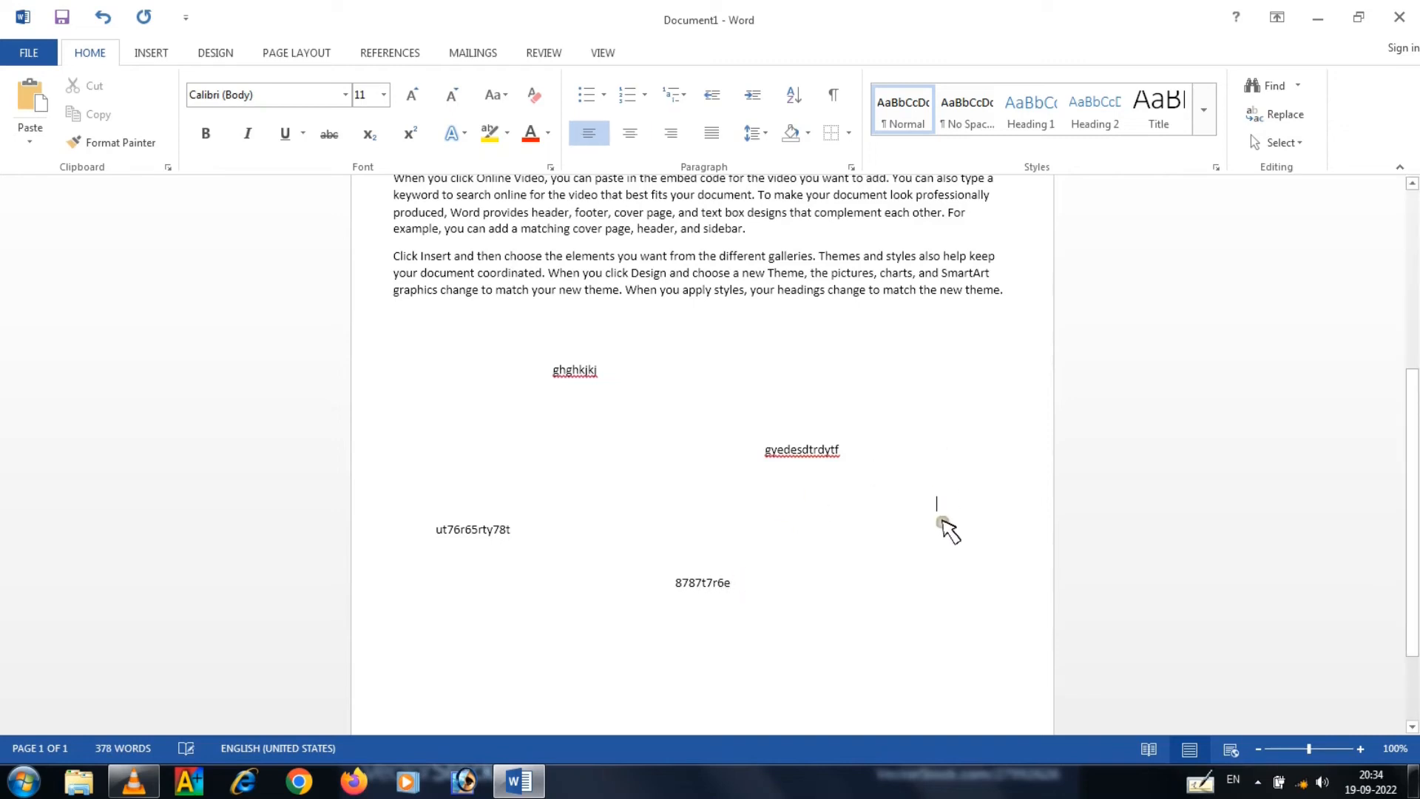
{"action": "type", "text": "uiuydrsa"}
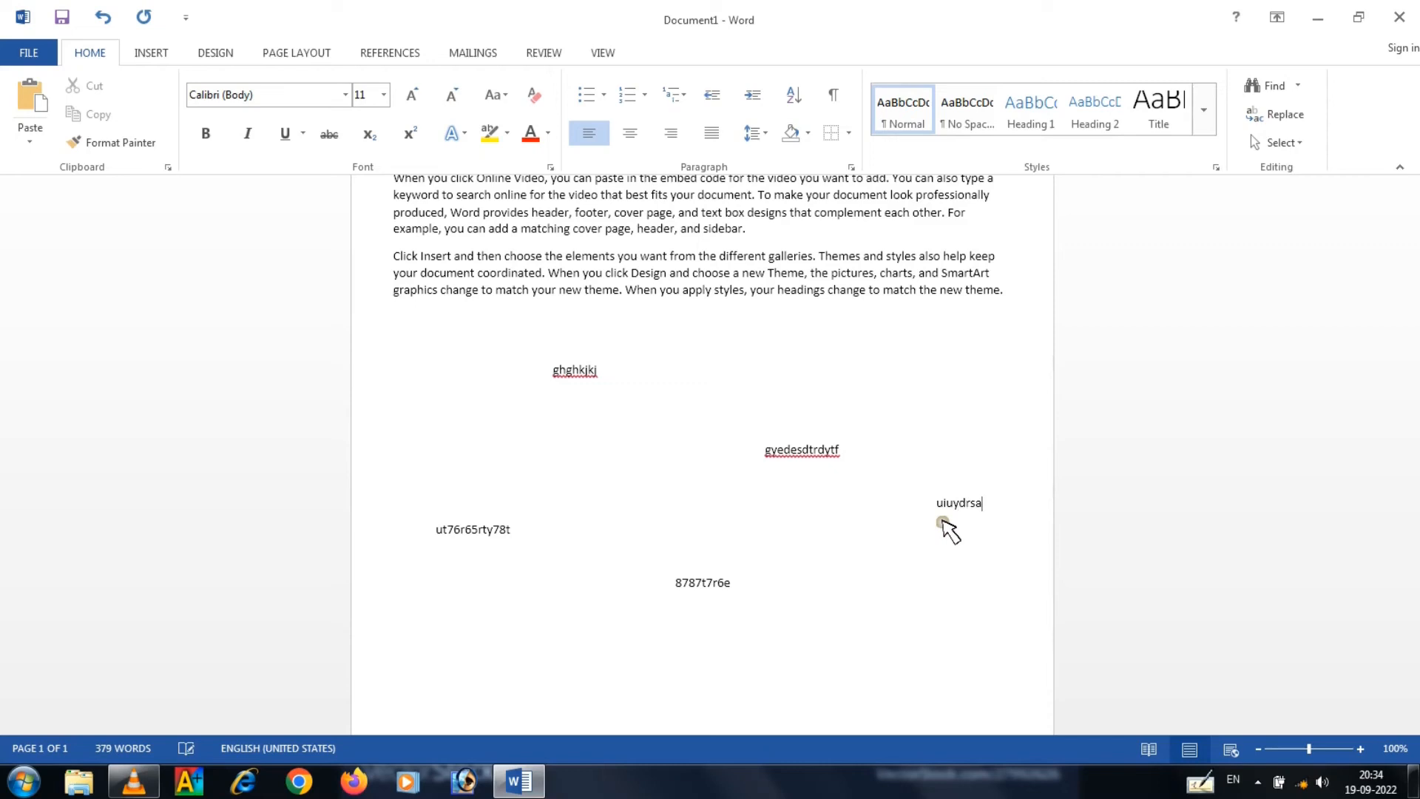
{"action": "double_click", "coordinate": [402, 435]}
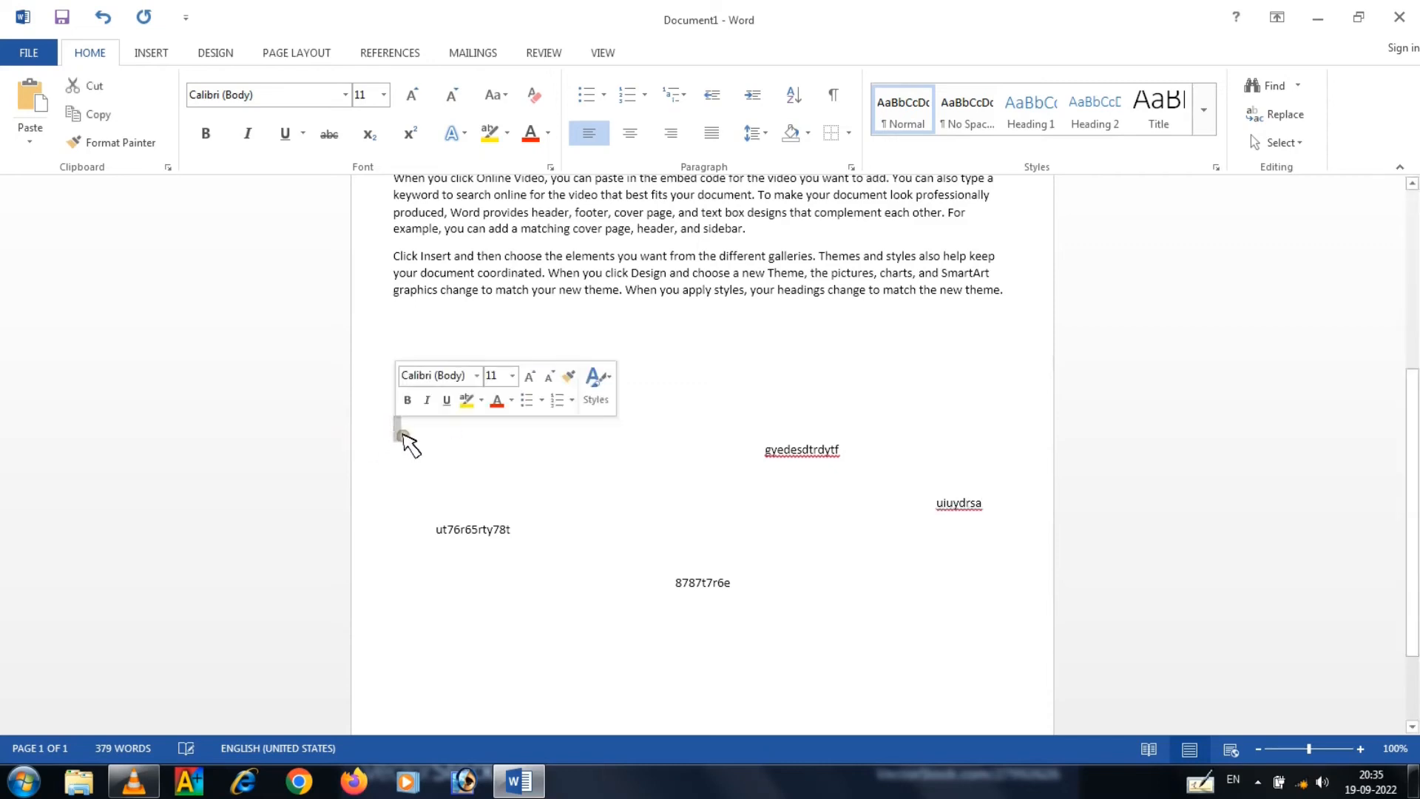
Select single words one after another in the first three paragraphs, including "powerful", "header", "document", "your", "table" and "headings".
{"action": "scroll", "coordinate": [694, 387], "scroll_direction": "up", "scroll_amount": 8}
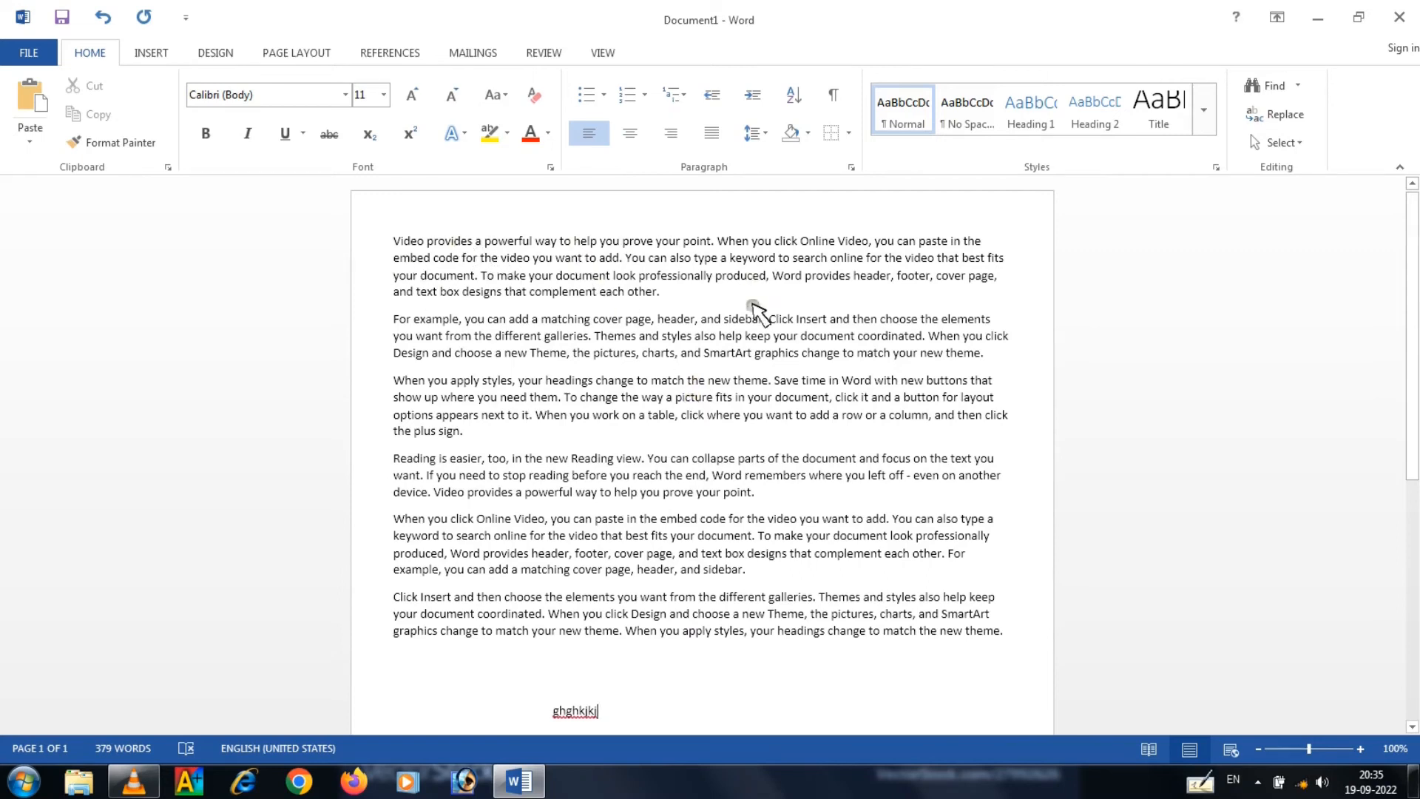
{"action": "double_click", "coordinate": [509, 241]}
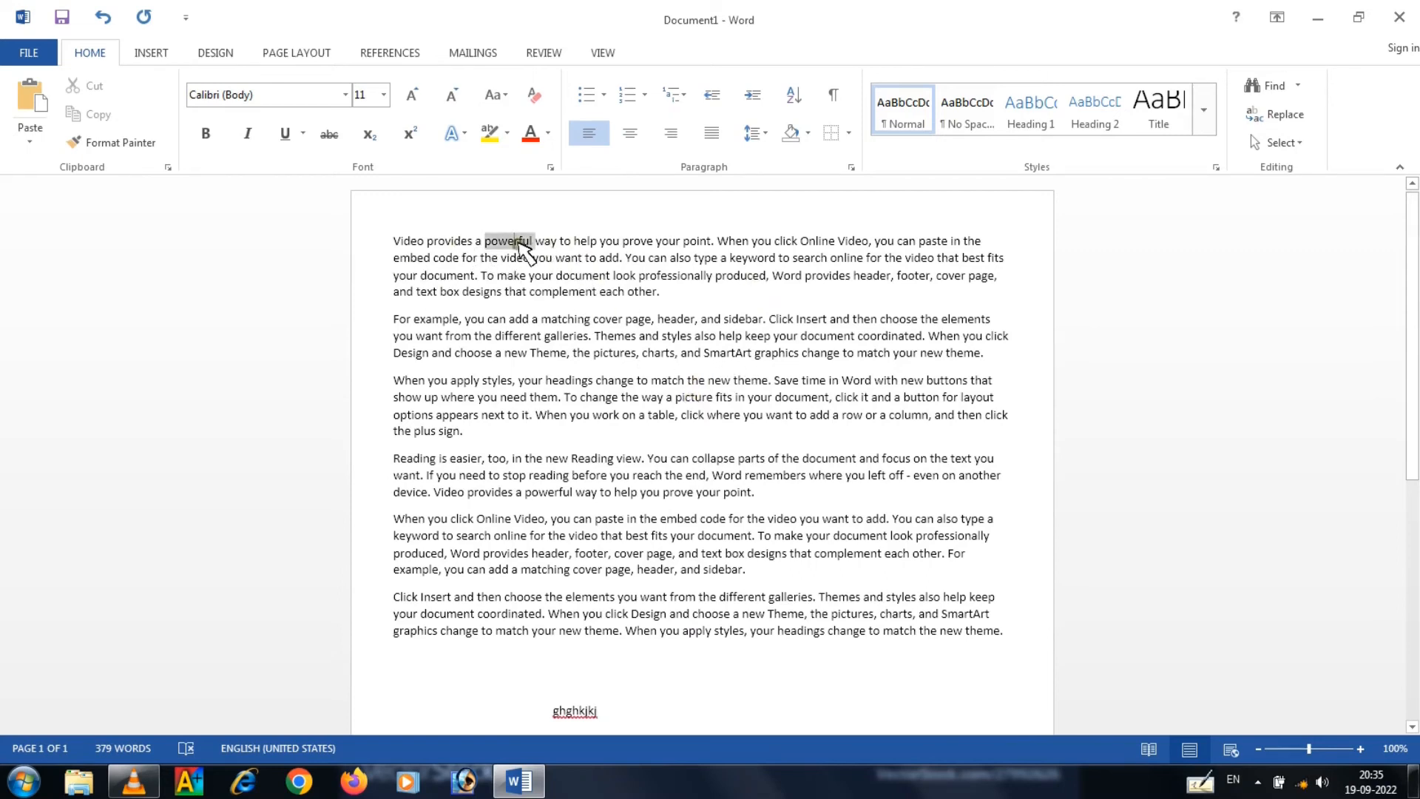
{"action": "double_click", "coordinate": [676, 319]}
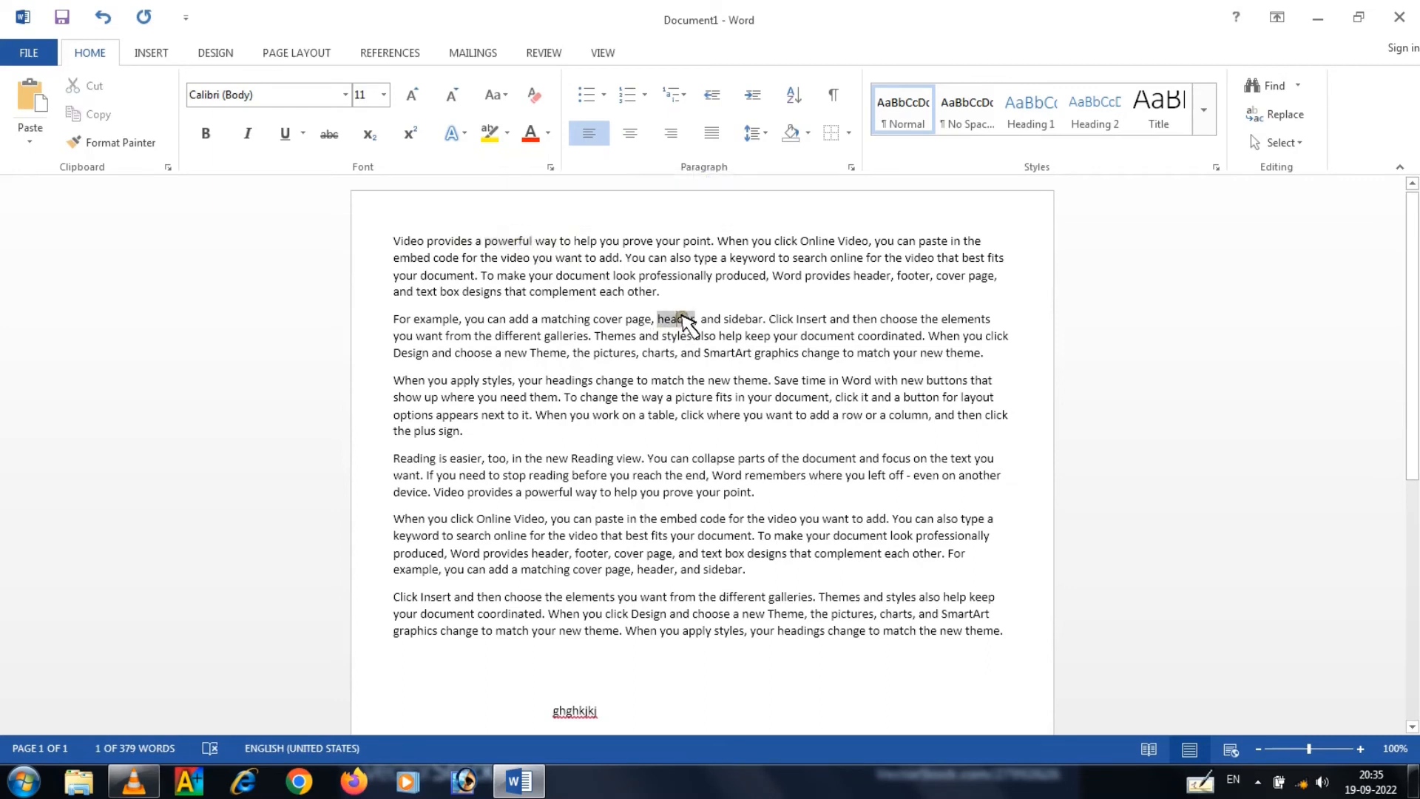
{"action": "double_click", "coordinate": [849, 337]}
{"action": "double_click", "coordinate": [906, 353]}
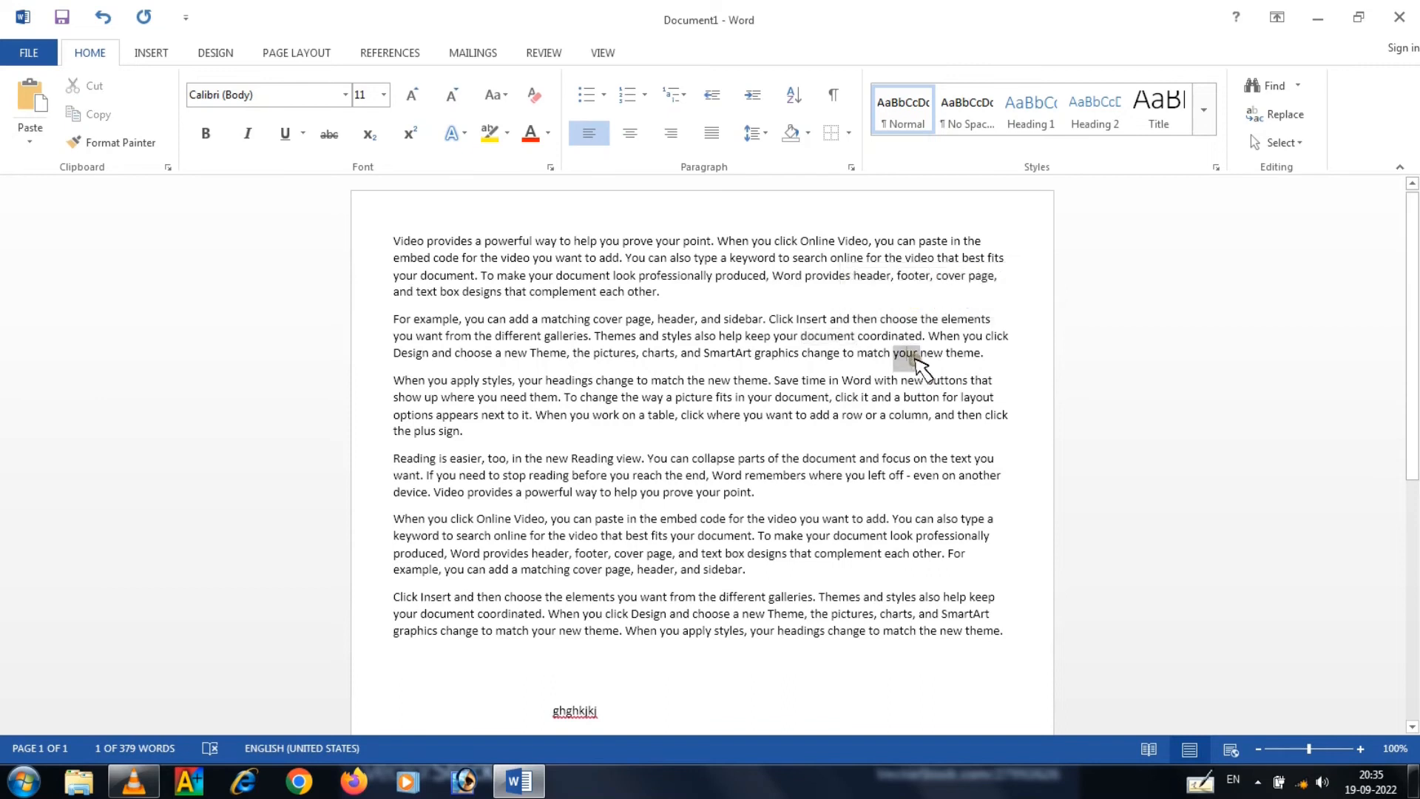
{"action": "double_click", "coordinate": [664, 416]}
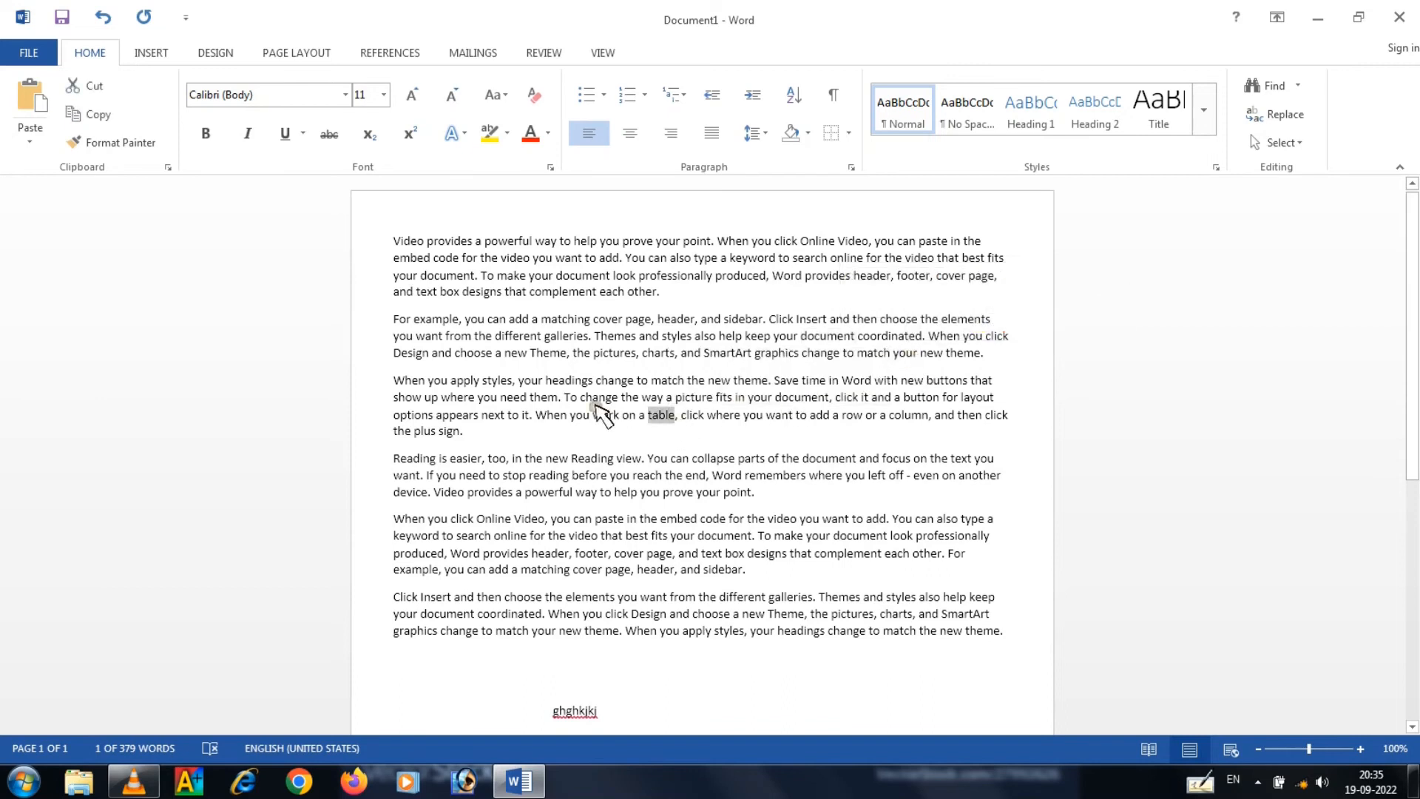
{"action": "double_click", "coordinate": [574, 380]}
{"action": "left_click", "coordinate": [503, 416]}
{"action": "double_click", "coordinate": [503, 416]}
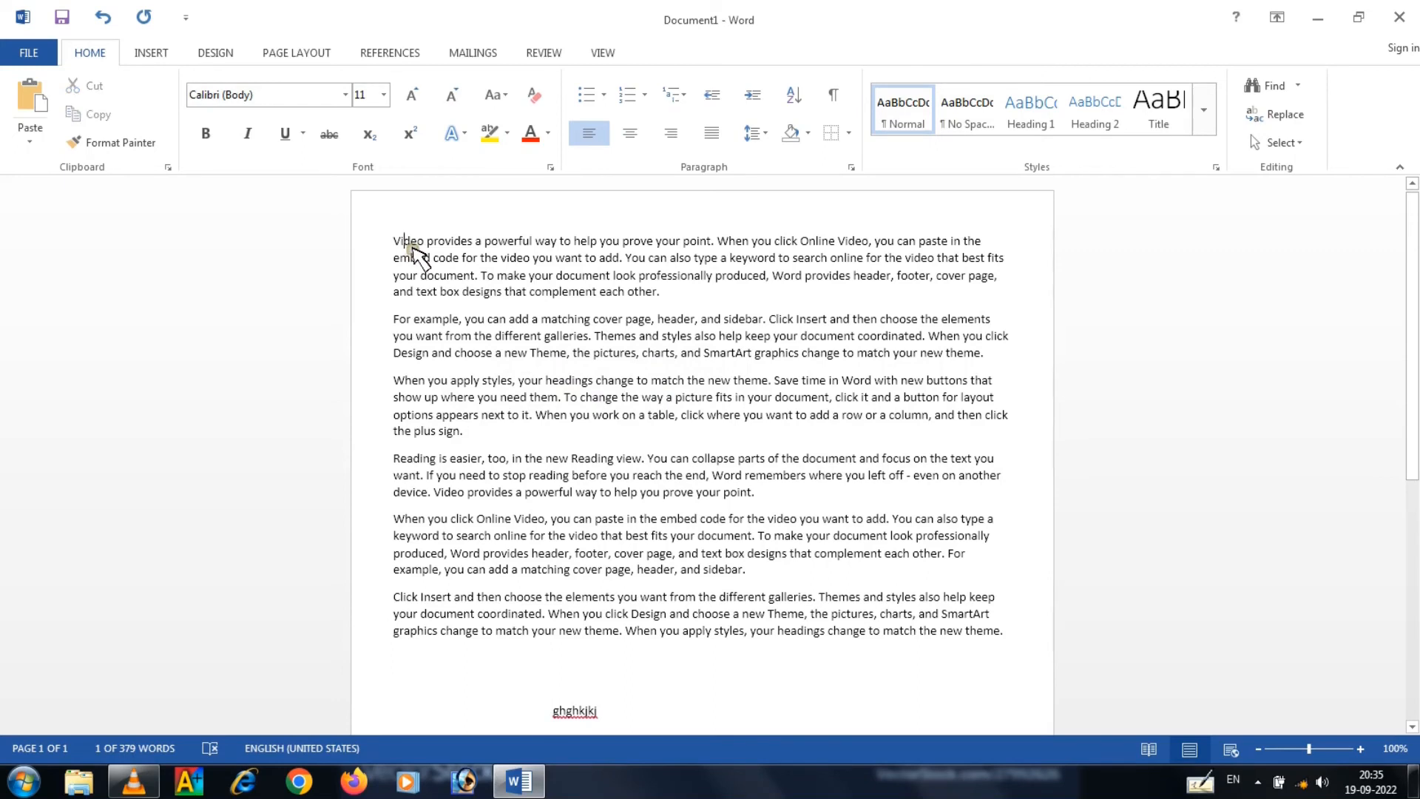
Select the whole first paragraph, and instead select only the word "also" in the second paragraph.
{"action": "triple_click", "coordinate": [409, 247]}
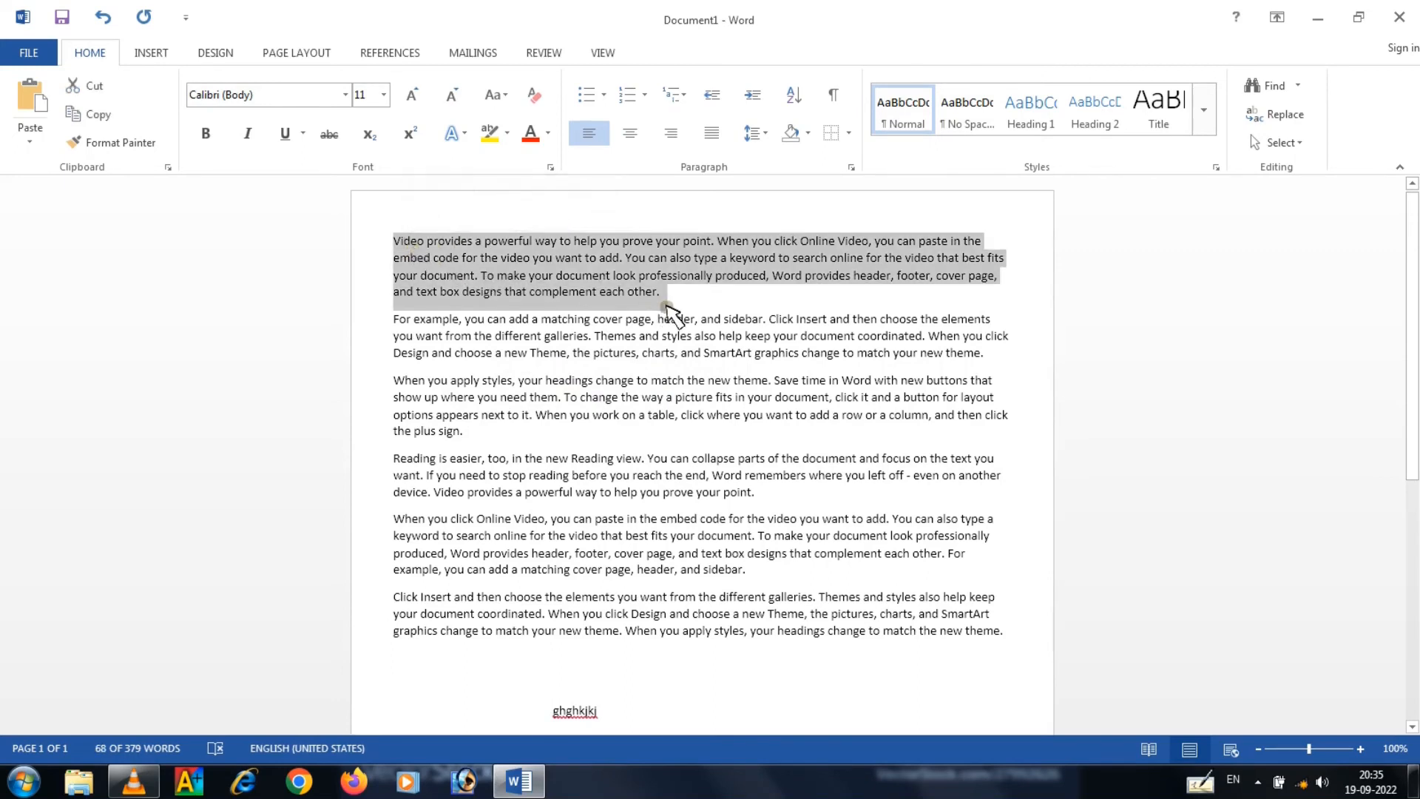
{"action": "double_click", "coordinate": [708, 339]}
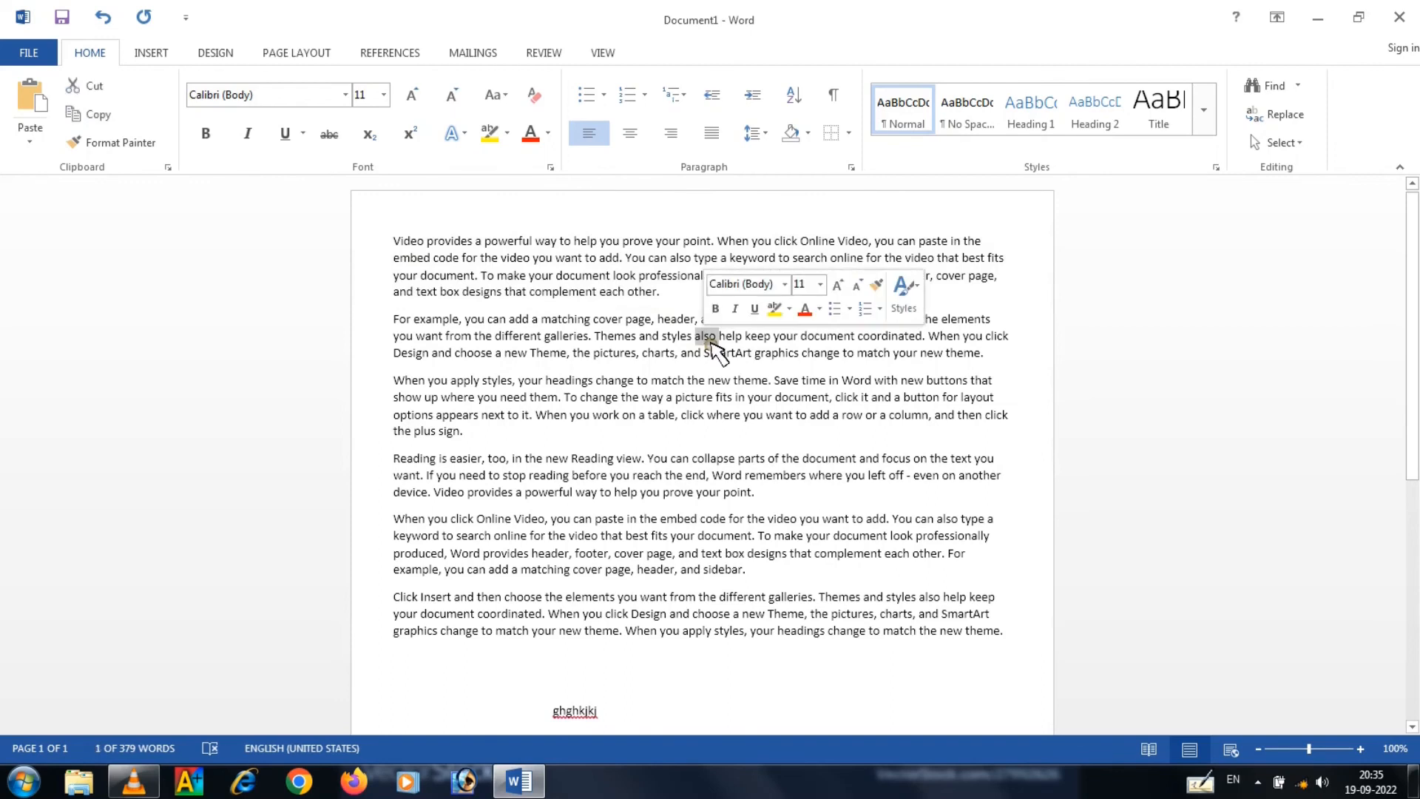